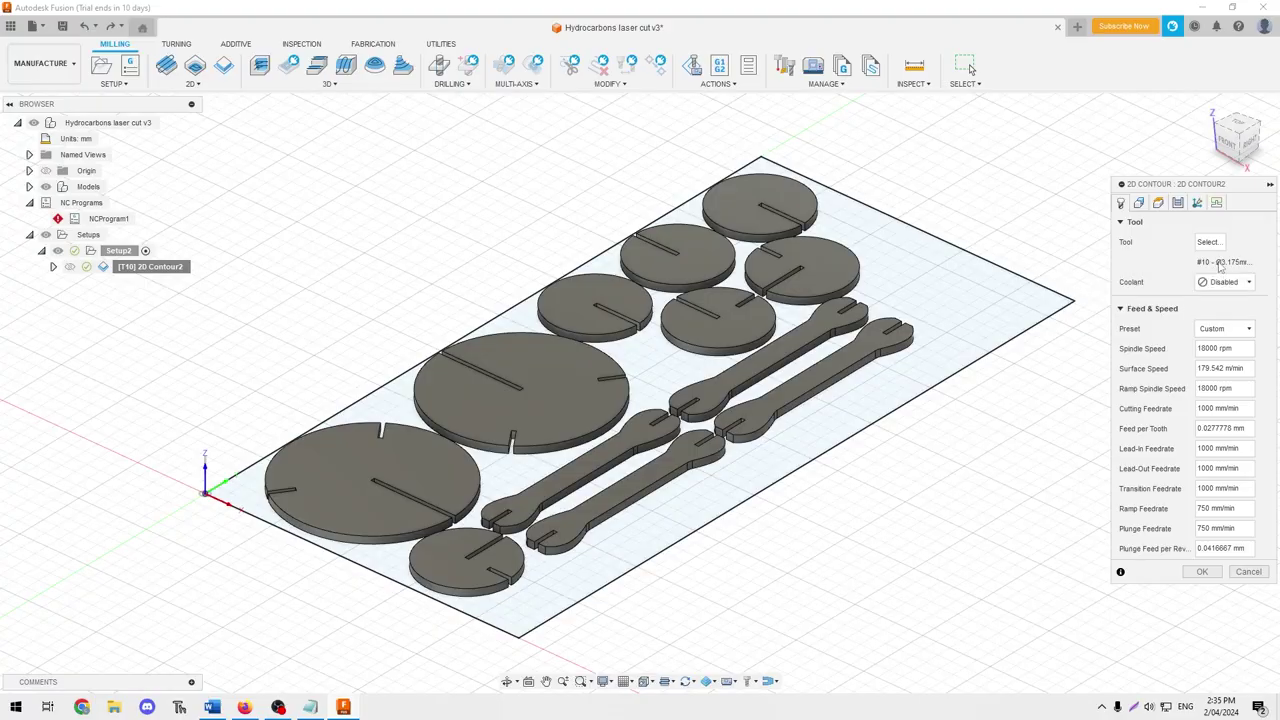
Assign the 100 - Ø6mm flat end mill to the contour and start entering a new spindle speed.
{"action": "left_click", "coordinate": [1207, 242]}
{"action": "double_click", "coordinate": [350, 204]}
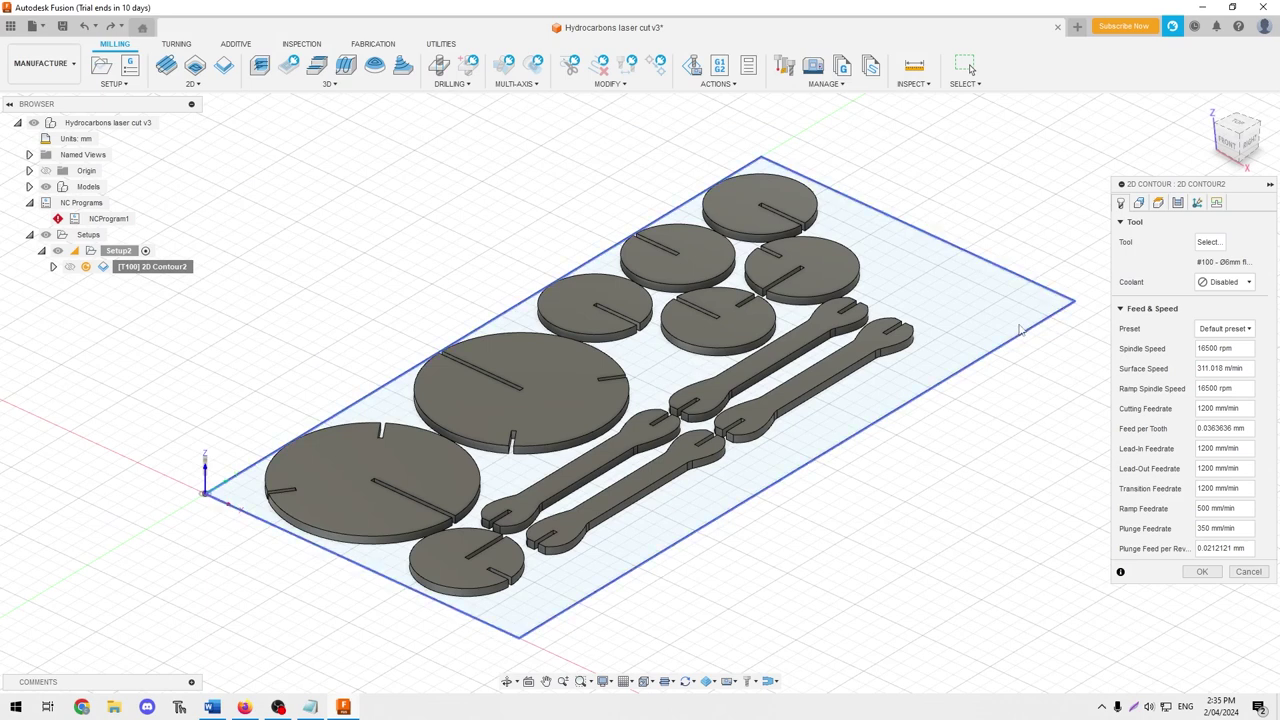
{"action": "double_click", "coordinate": [1211, 347]}
{"action": "type", "text": "100"}
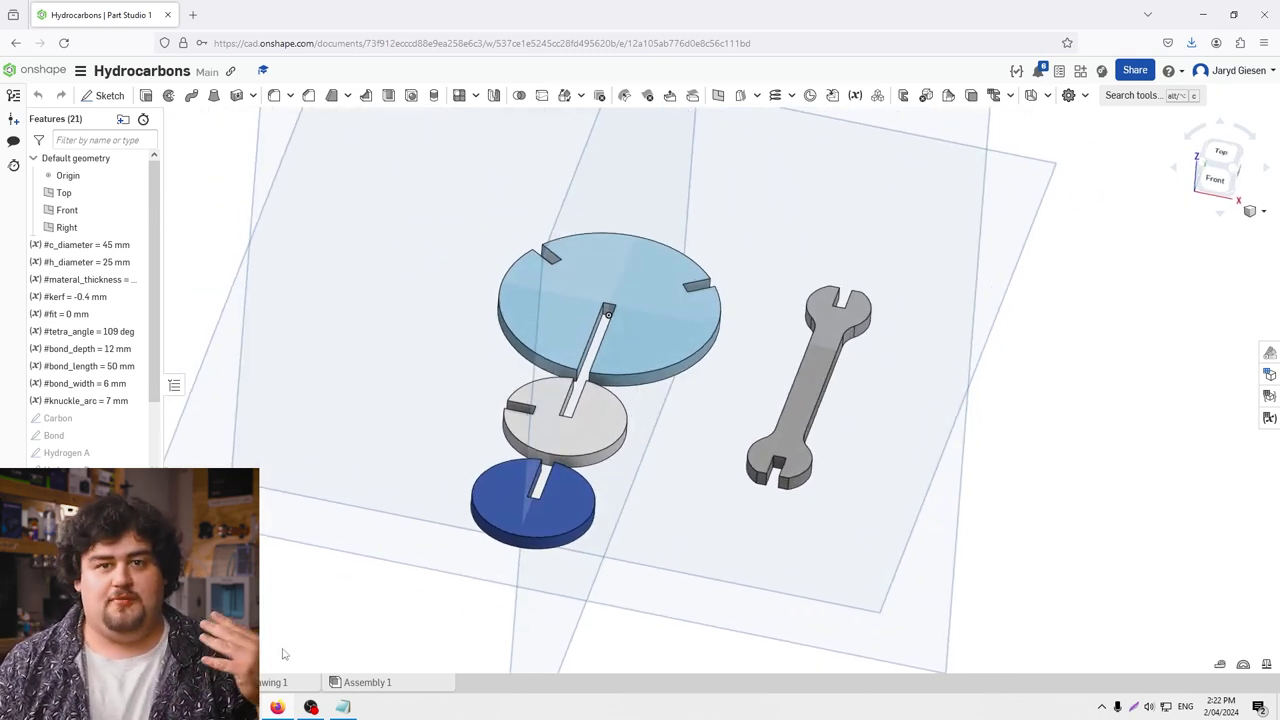
Export Onshape's Part Studio 1 carbon, hydrogen and bond parts as a STEP file.
{"action": "key", "text": "alt+Tab"}
{"action": "middle_click_drag", "start_coordinate": [731, 514], "coordinate": [790, 527], "text": "shift"}
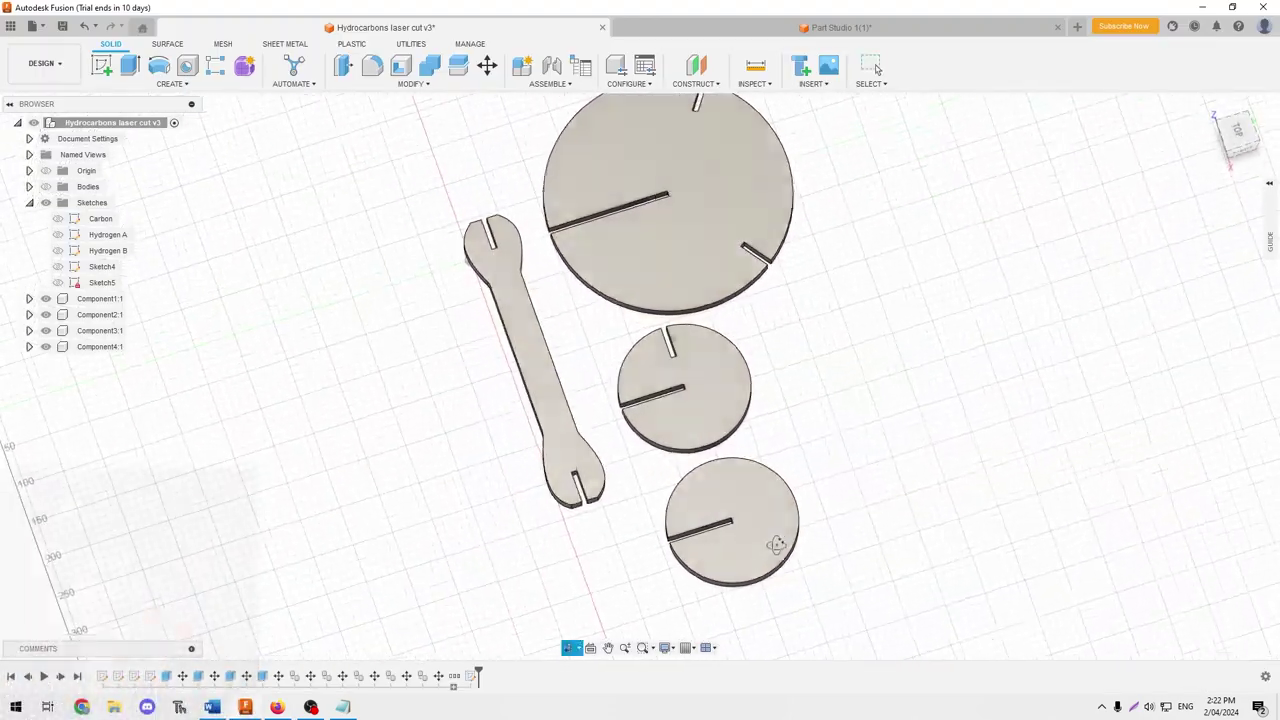
{"action": "key", "text": "alt+Tab"}
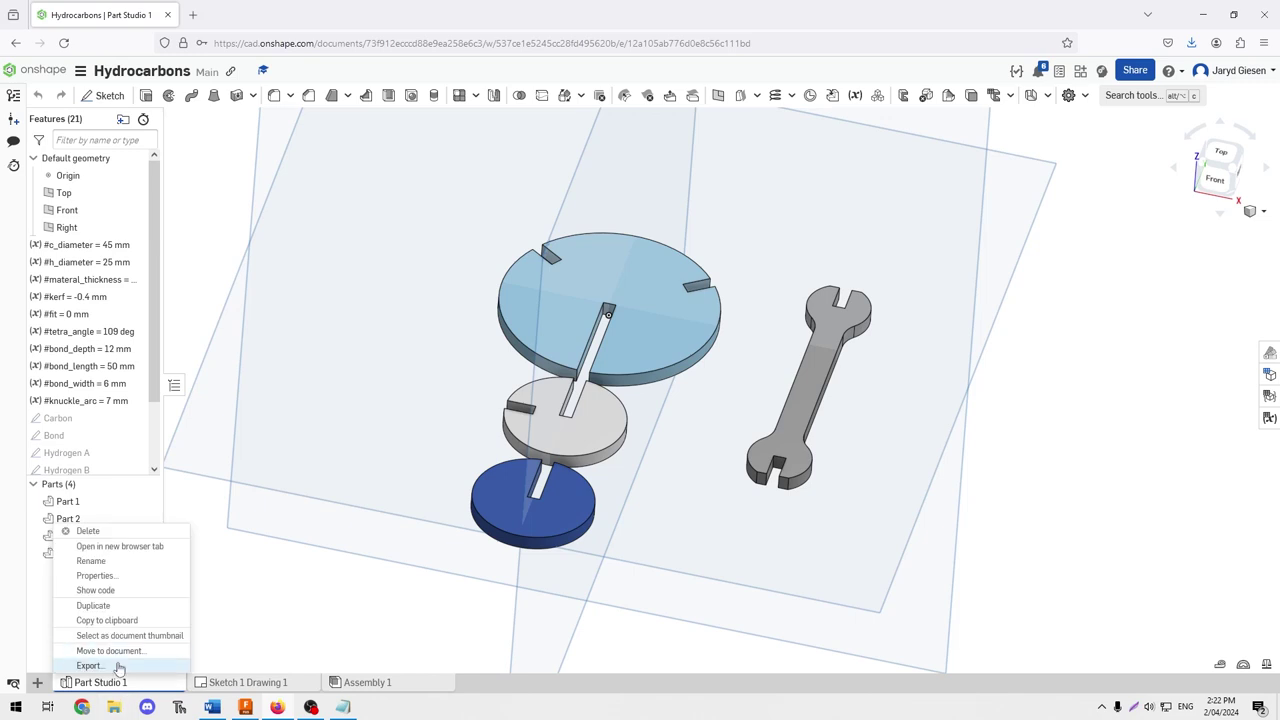
{"action": "left_click", "coordinate": [89, 666]}
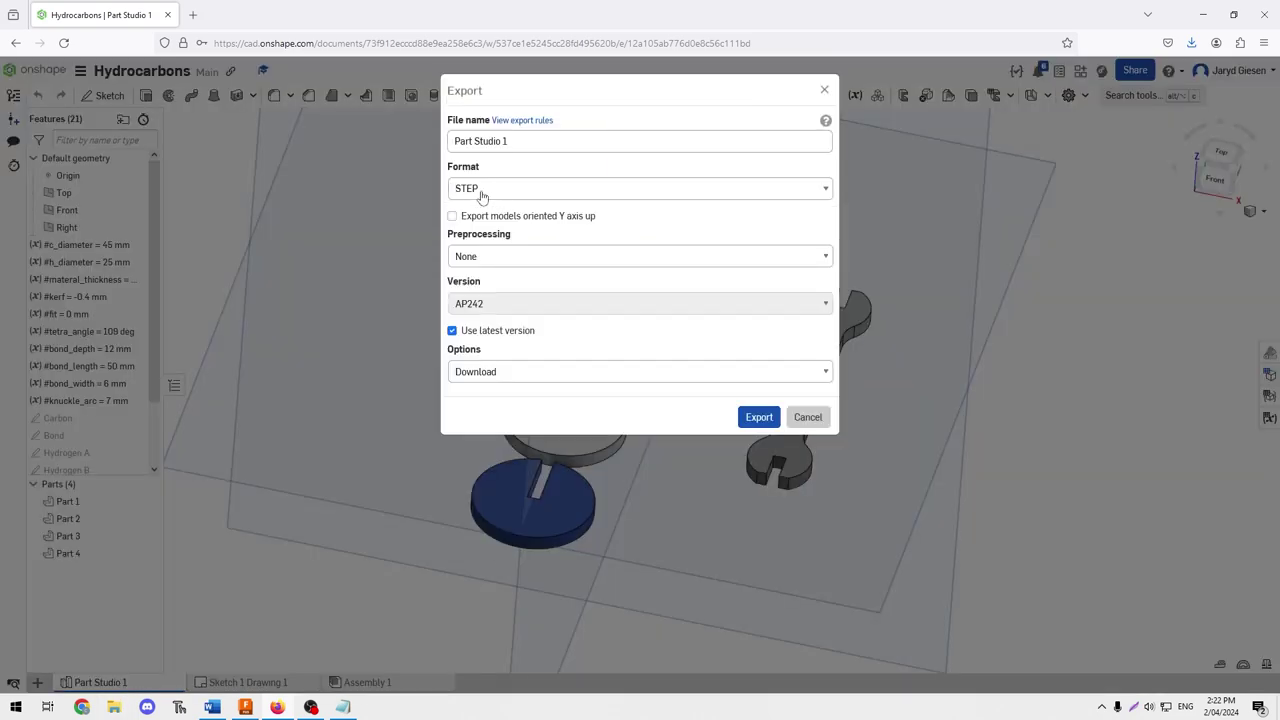
{"action": "left_click", "coordinate": [762, 419]}
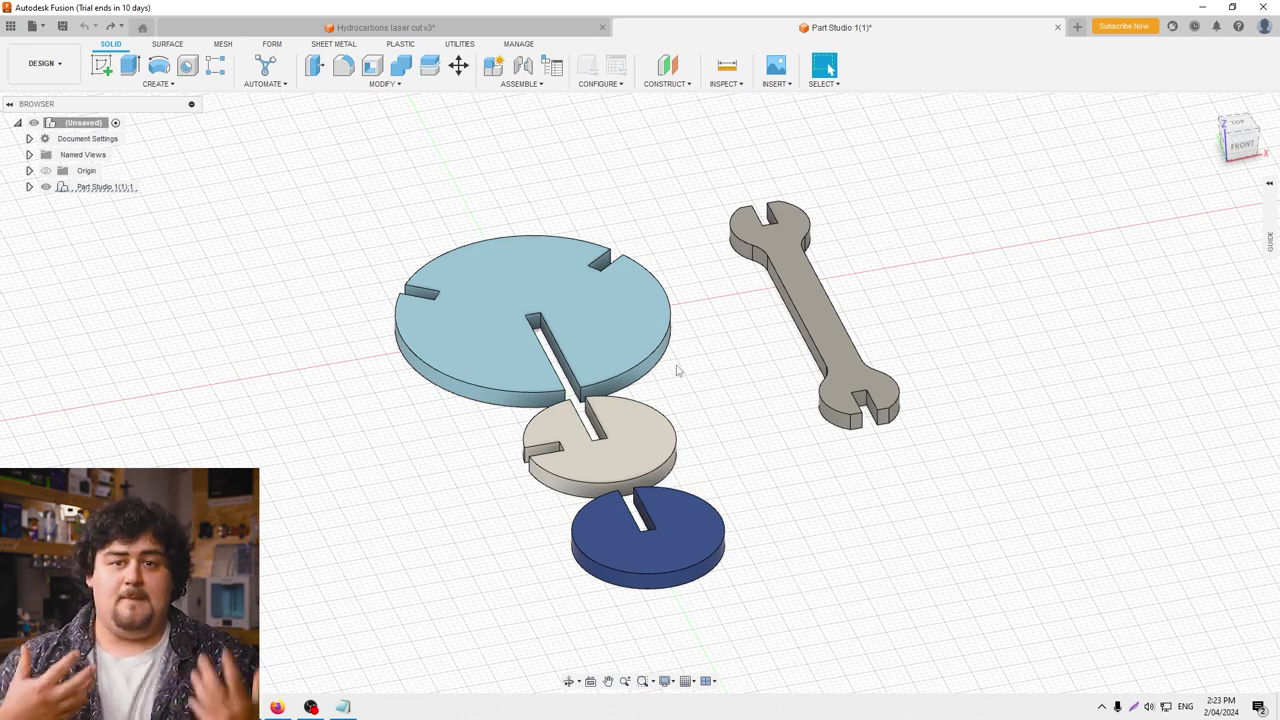
Extrude the imported large disc's top face upward 0.023 m into a tall cylinder.
{"action": "left_click", "coordinate": [29, 187]}
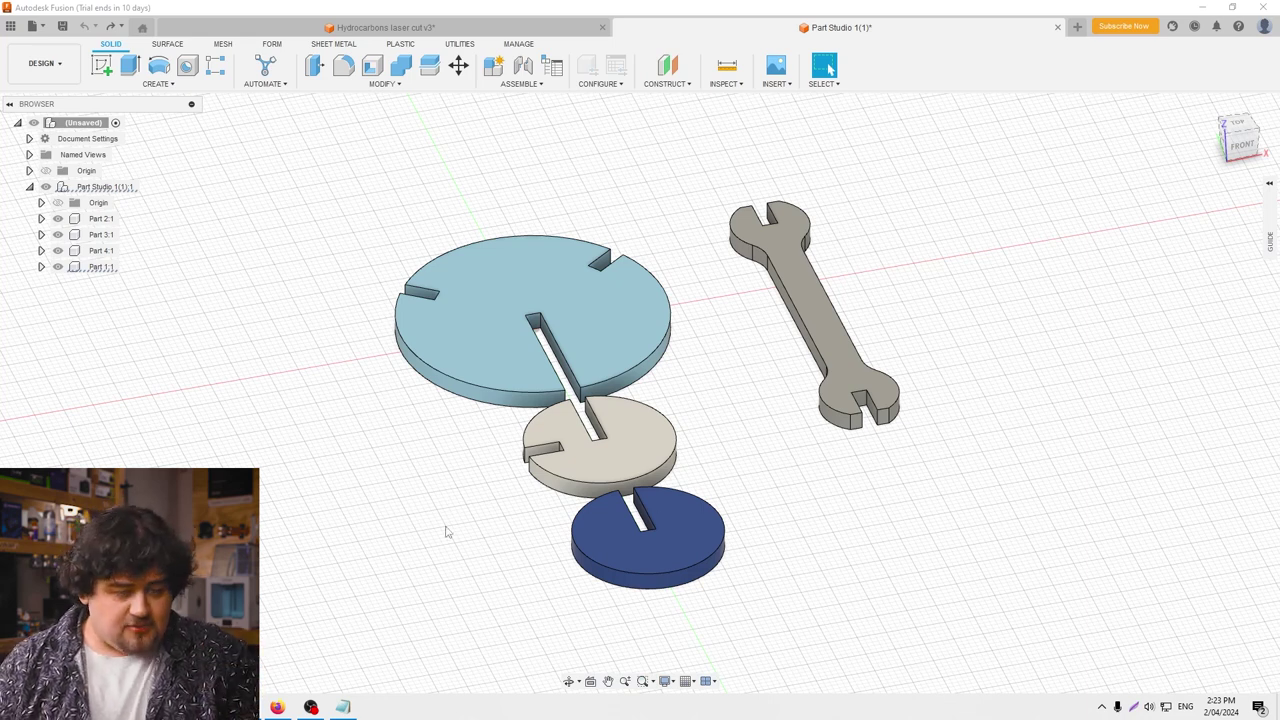
{"action": "left_click", "coordinate": [447, 328]}
{"action": "left_click", "coordinate": [130, 66]}
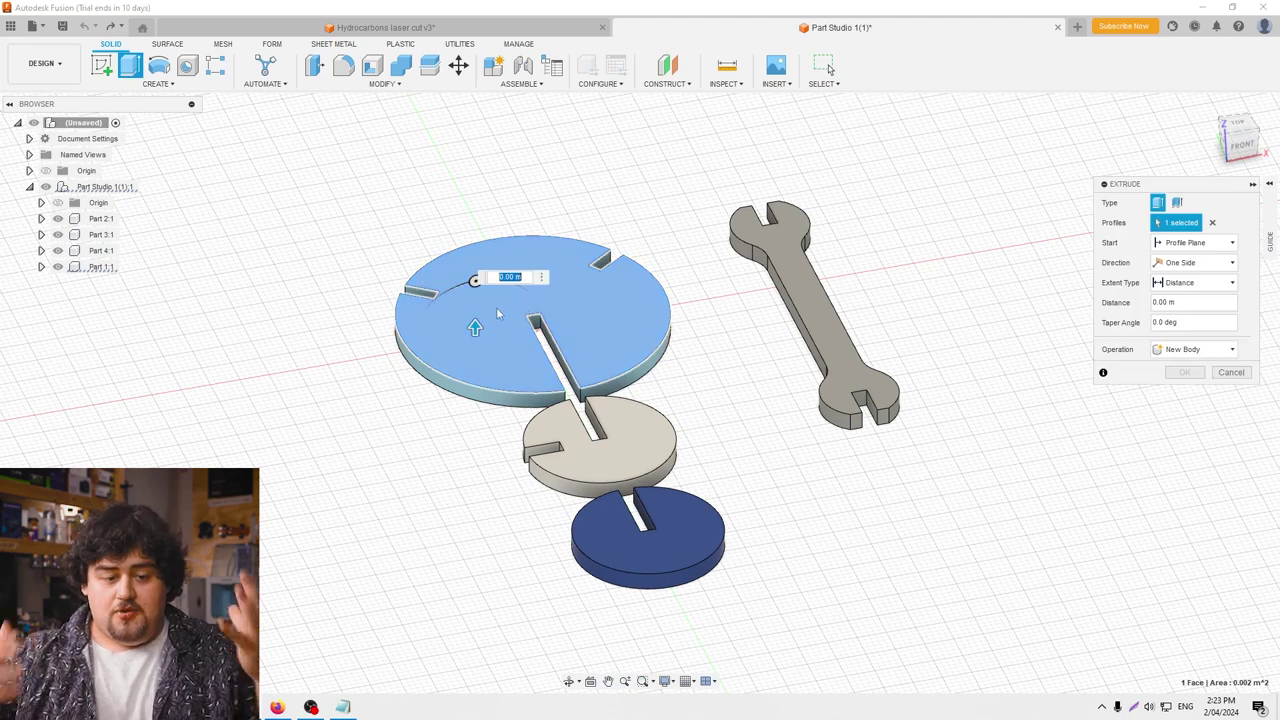
{"action": "left_click_drag", "start_coordinate": [472, 320], "coordinate": [475, 207]}
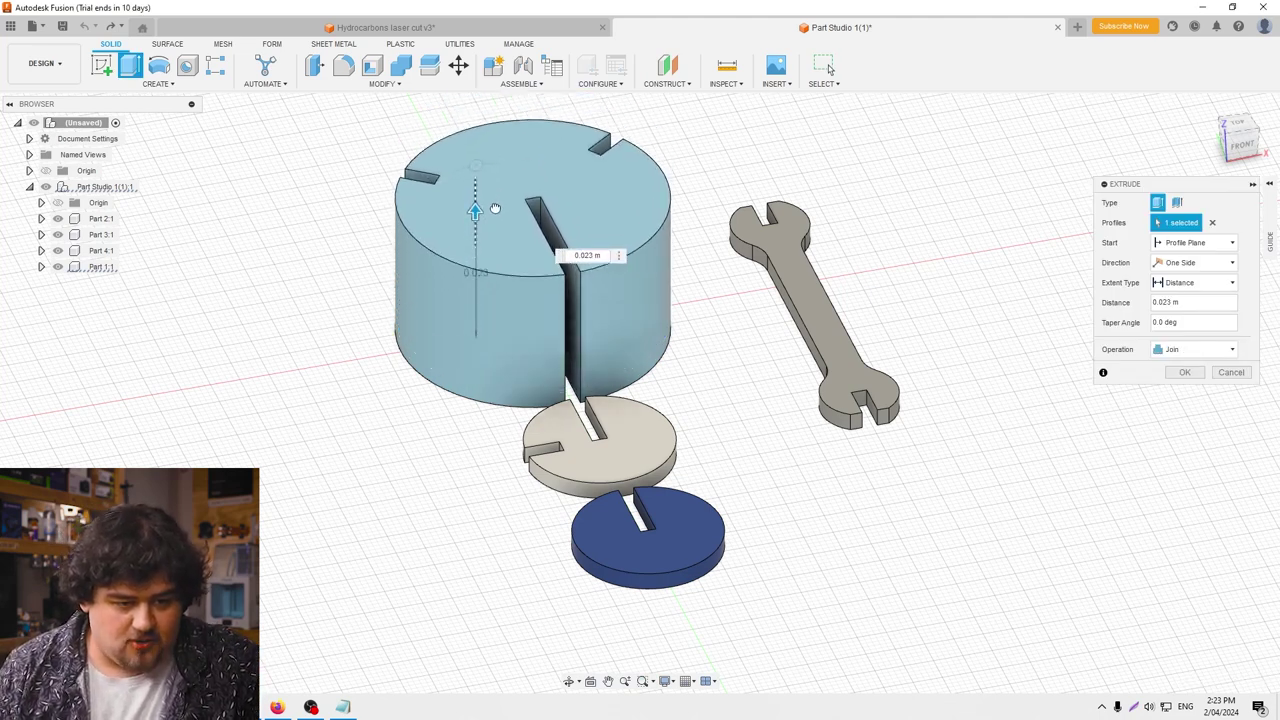
{"action": "key", "text": "Return"}
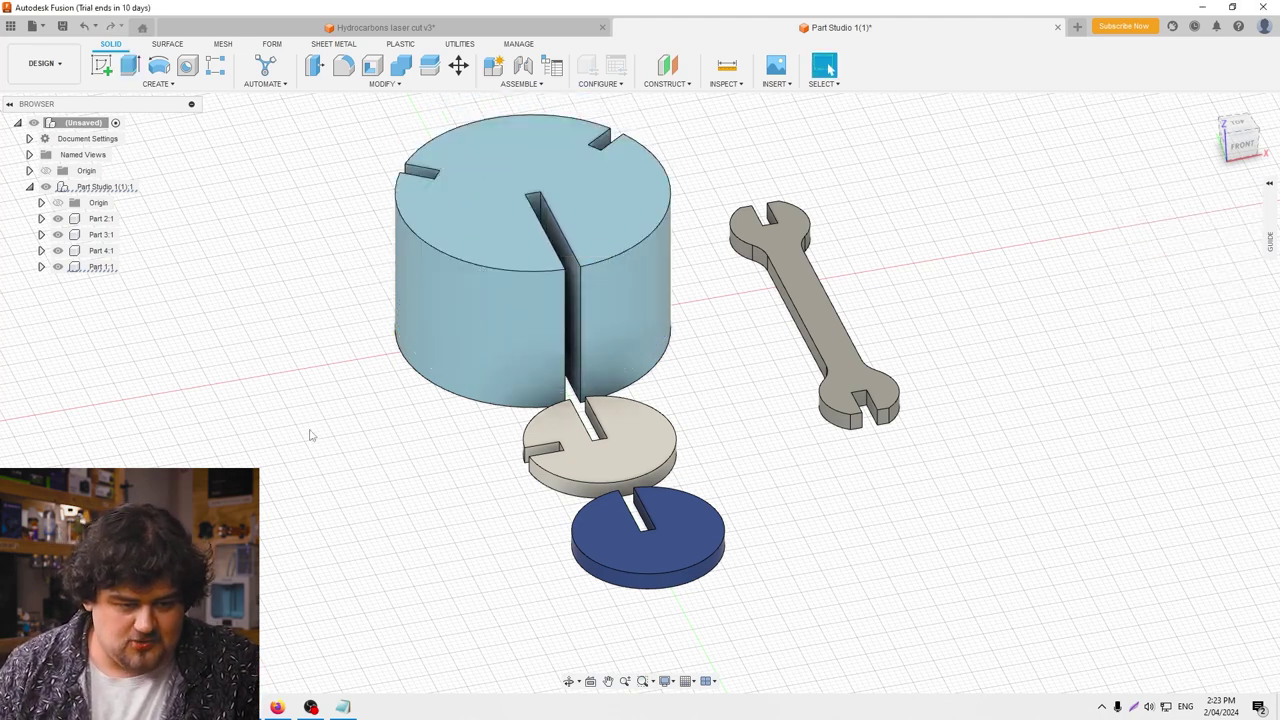
{"action": "middle_click_drag", "start_coordinate": [310, 435], "coordinate": [1168, 454], "text": "shift"}
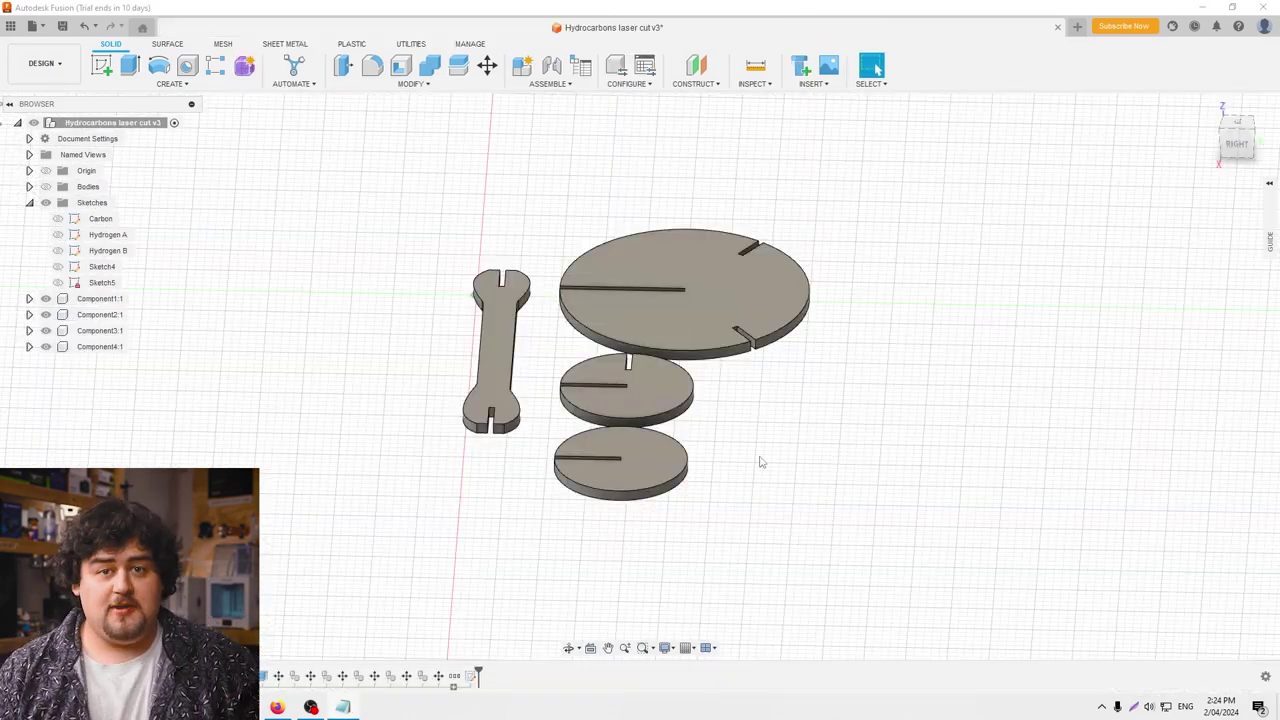
Orbit to an isometric view of the Arrange1 nested sheet of discs and bonds.
{"action": "middle_click_drag", "start_coordinate": [735, 530], "coordinate": [1040, 517], "text": "shift"}
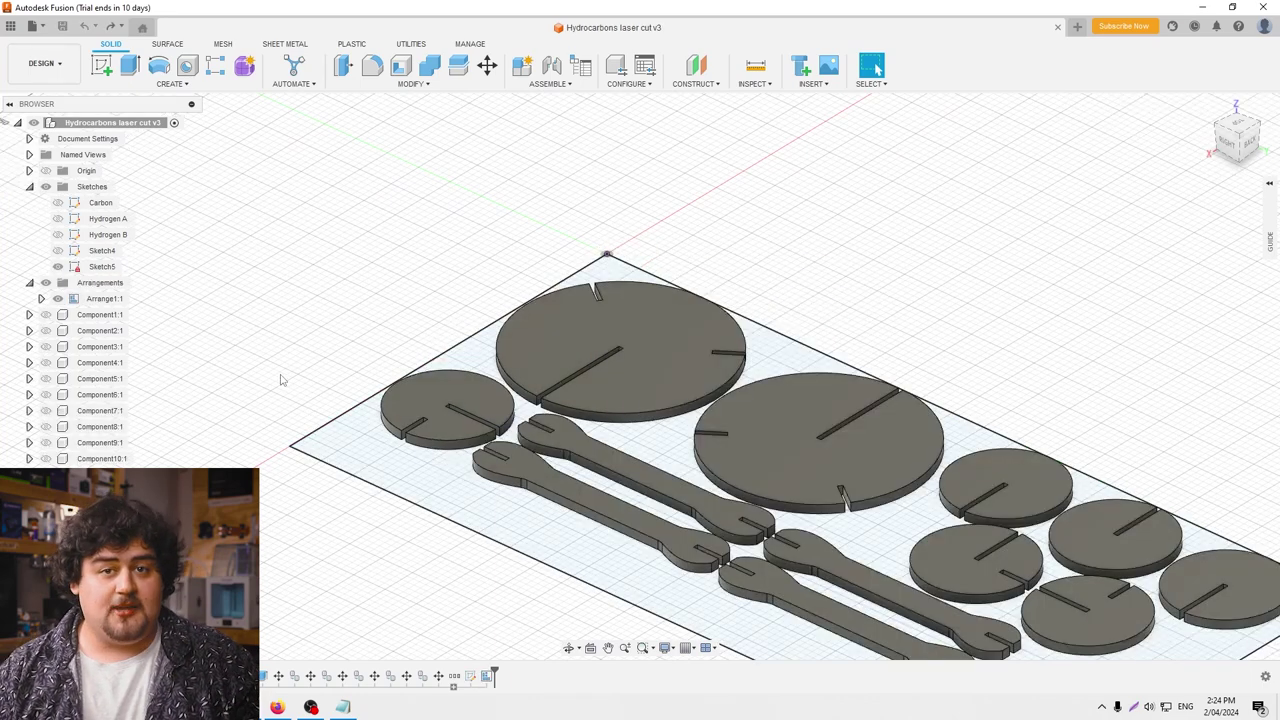
{"action": "middle_click_drag", "start_coordinate": [281, 379], "coordinate": [303, 490], "text": "shift"}
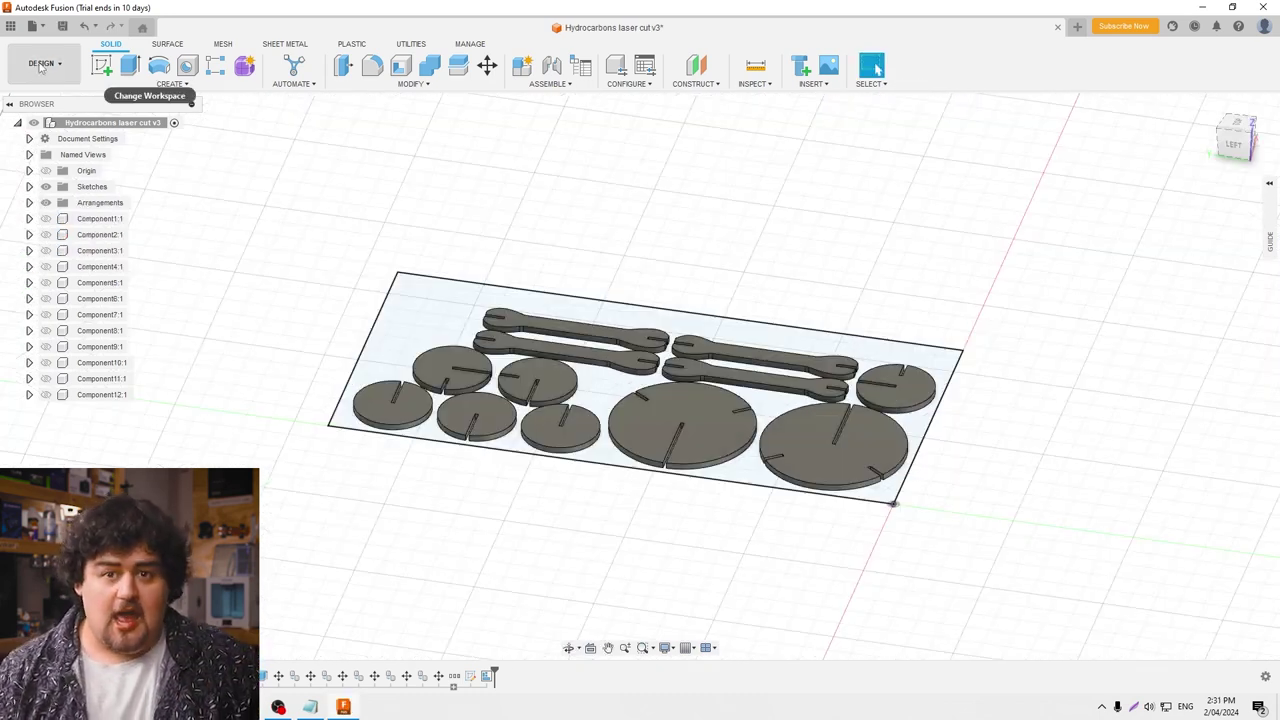
Switch to the Manufacture workspace and create a new milling setup.
{"action": "left_click", "coordinate": [44, 63]}
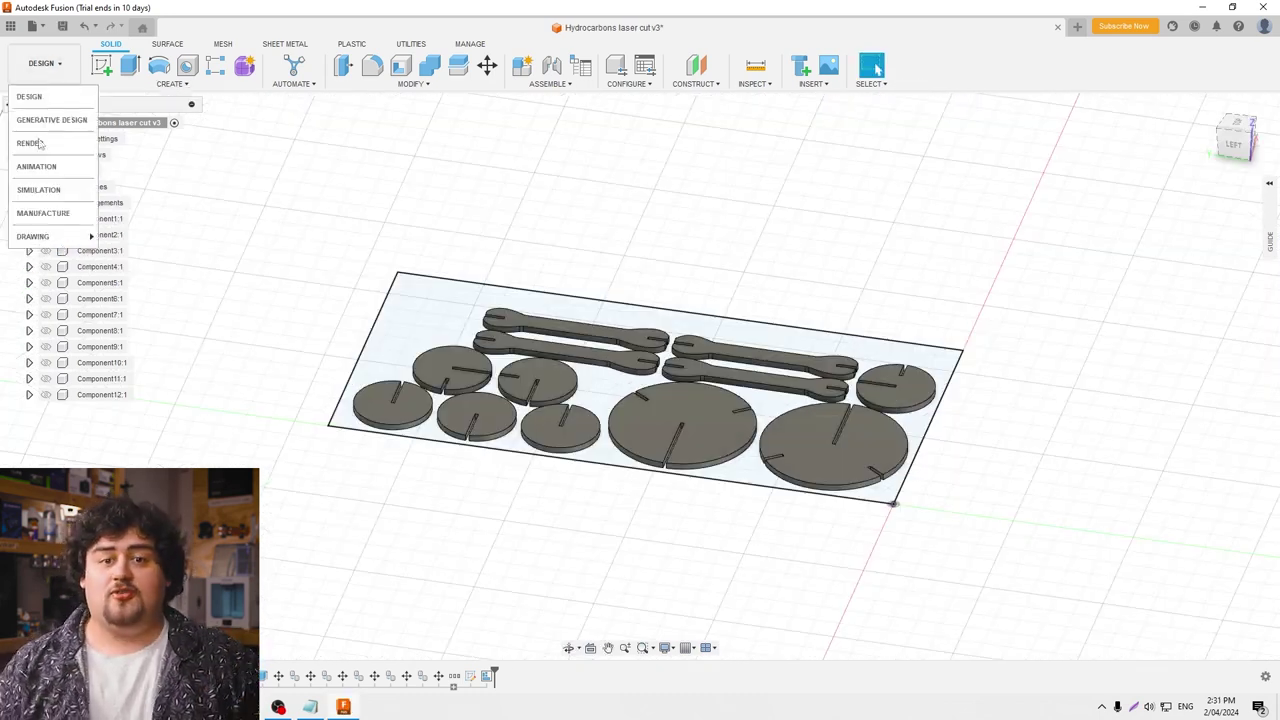
{"action": "left_click", "coordinate": [47, 222]}
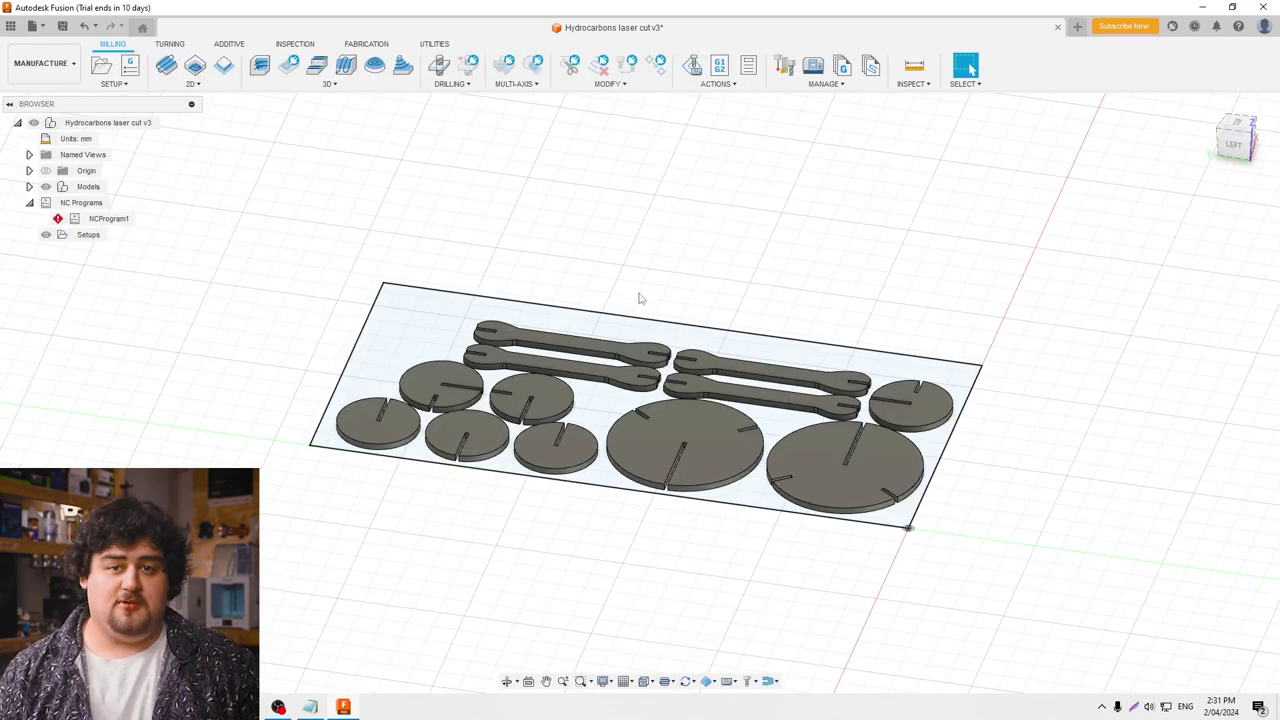
{"action": "left_click", "coordinate": [113, 83]}
{"action": "left_click", "coordinate": [120, 99]}
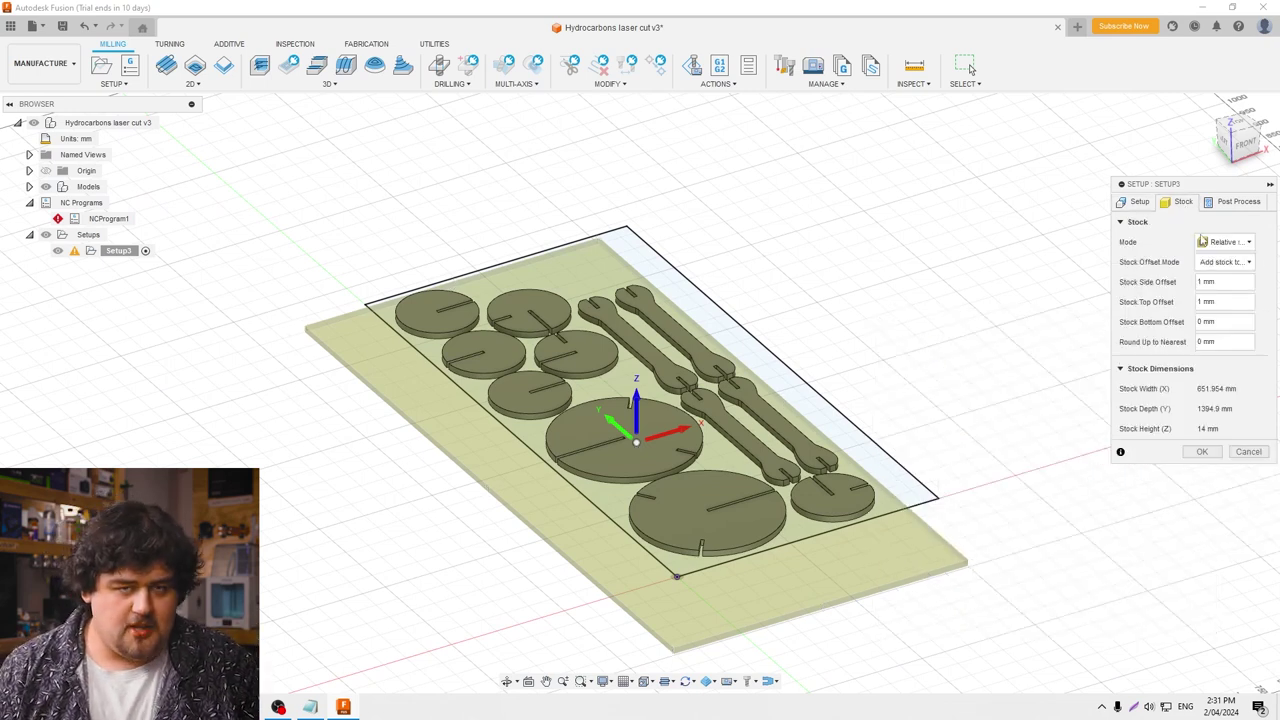
Make the stock a fixed-size box grounded at model origin, with values 0, 1180, 0 and 13 mm height.
{"action": "left_click", "coordinate": [1225, 242]}
{"action": "left_click", "coordinate": [1205, 263]}
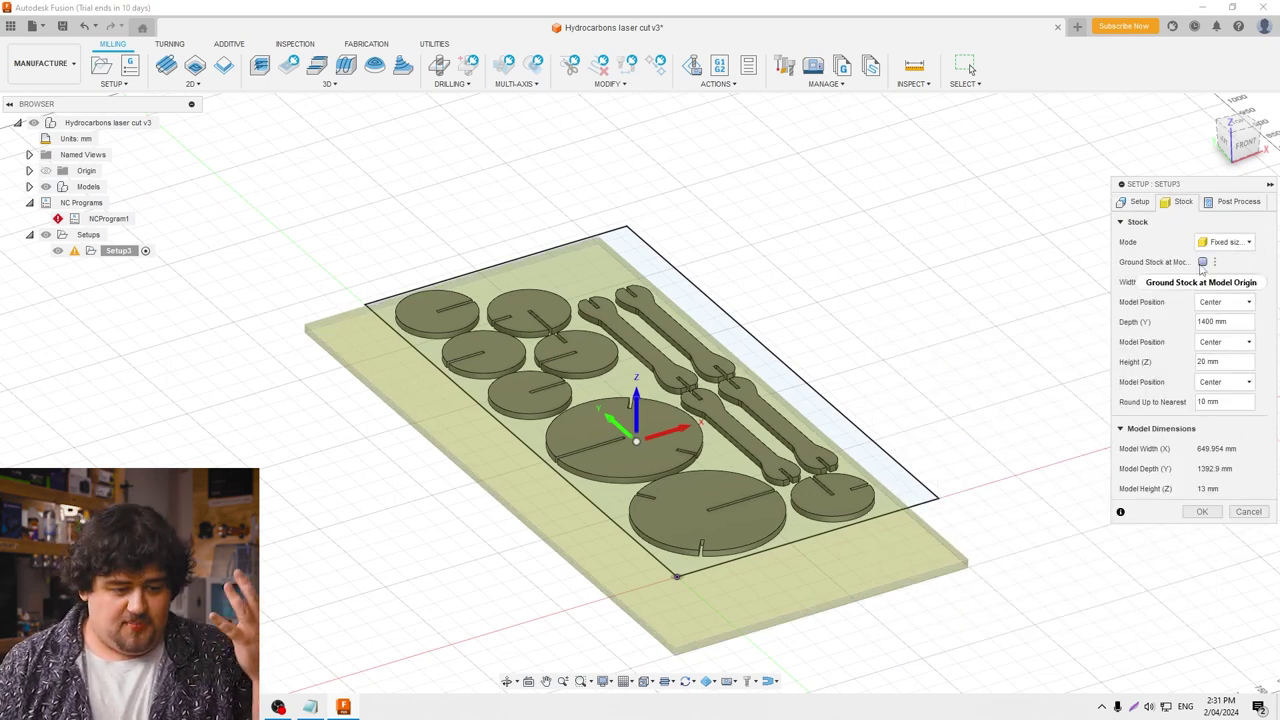
{"action": "left_click", "coordinate": [1203, 262]}
{"action": "double_click", "coordinate": [1222, 301]}
{"action": "type", "text": "0"}
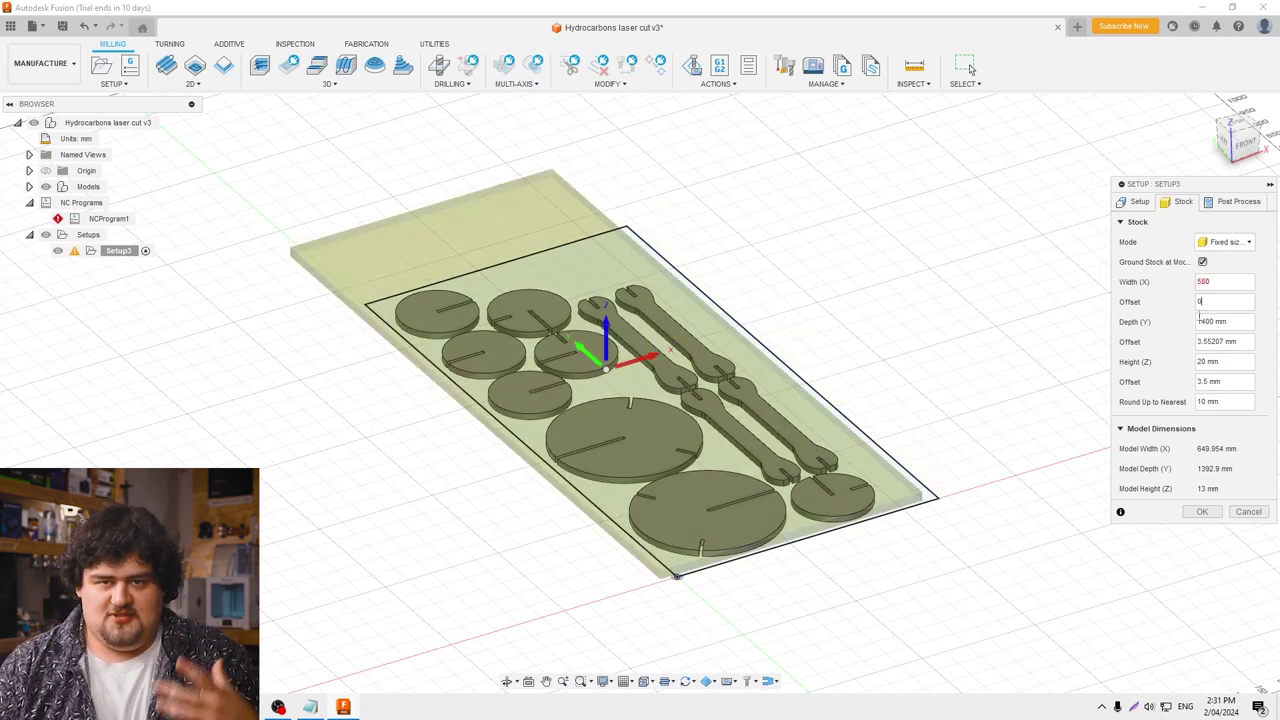
{"action": "key", "text": "Tab"}
{"action": "type", "text": "1180"}
{"action": "key", "text": "Tab"}
{"action": "type", "text": "0"}
{"action": "key", "text": "Tab"}
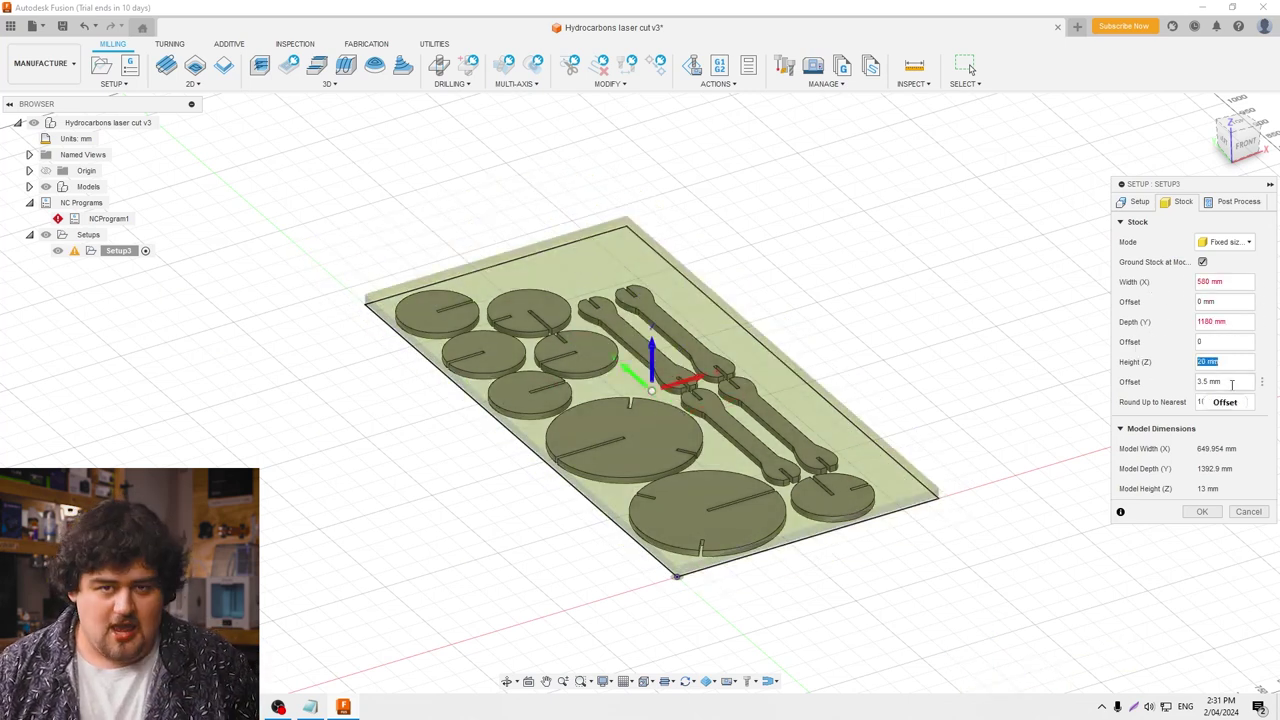
{"action": "type", "text": "13"}
Set the WCS origin to a selected point at the sheet's corner.
{"action": "left_click", "coordinate": [1139, 201]}
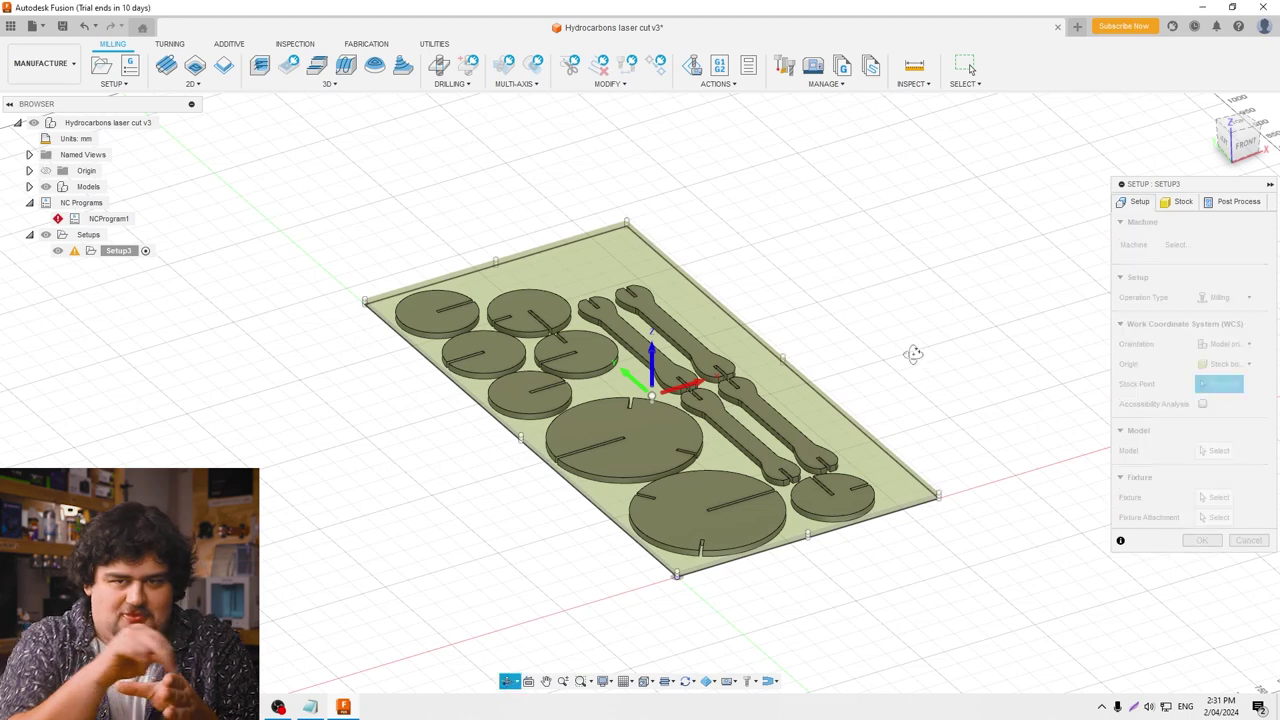
{"action": "left_click", "coordinate": [1226, 364]}
{"action": "left_click", "coordinate": [1165, 410]}
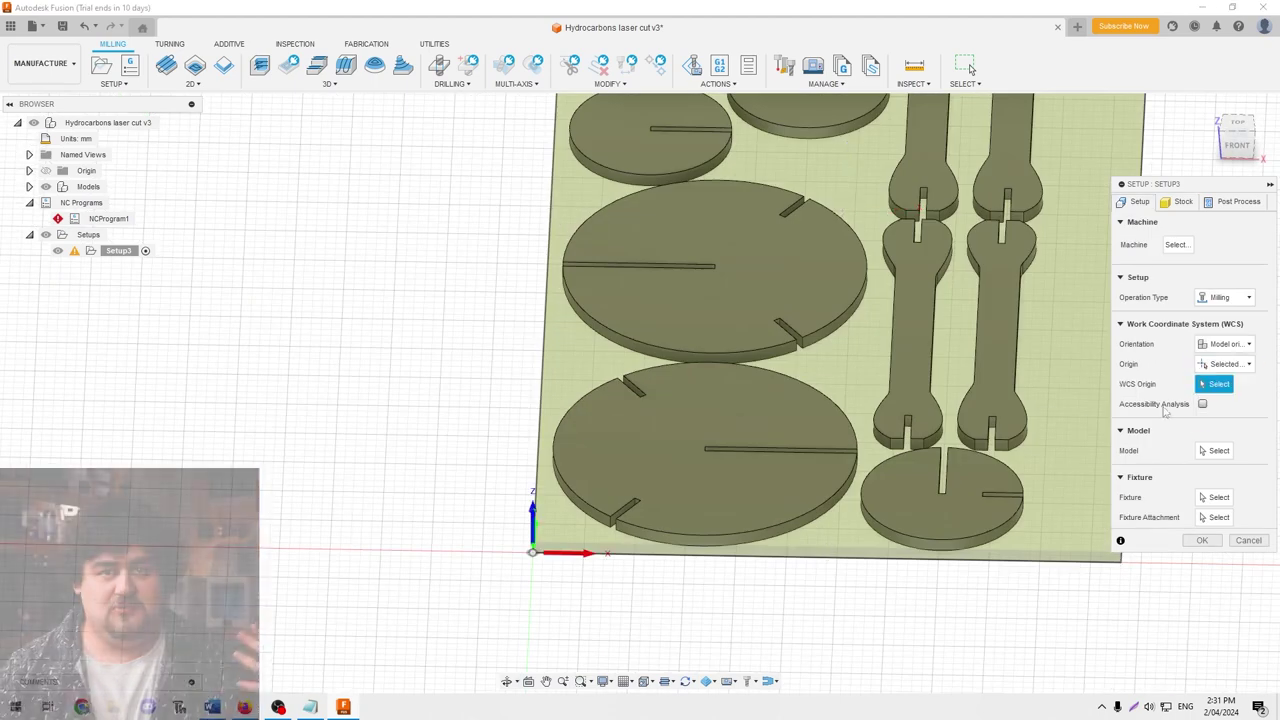
{"action": "middle_click_drag", "start_coordinate": [486, 446], "coordinate": [557, 529], "text": "shift"}
{"action": "scroll", "coordinate": [557, 520], "scroll_direction": "up", "scroll_amount": 5}
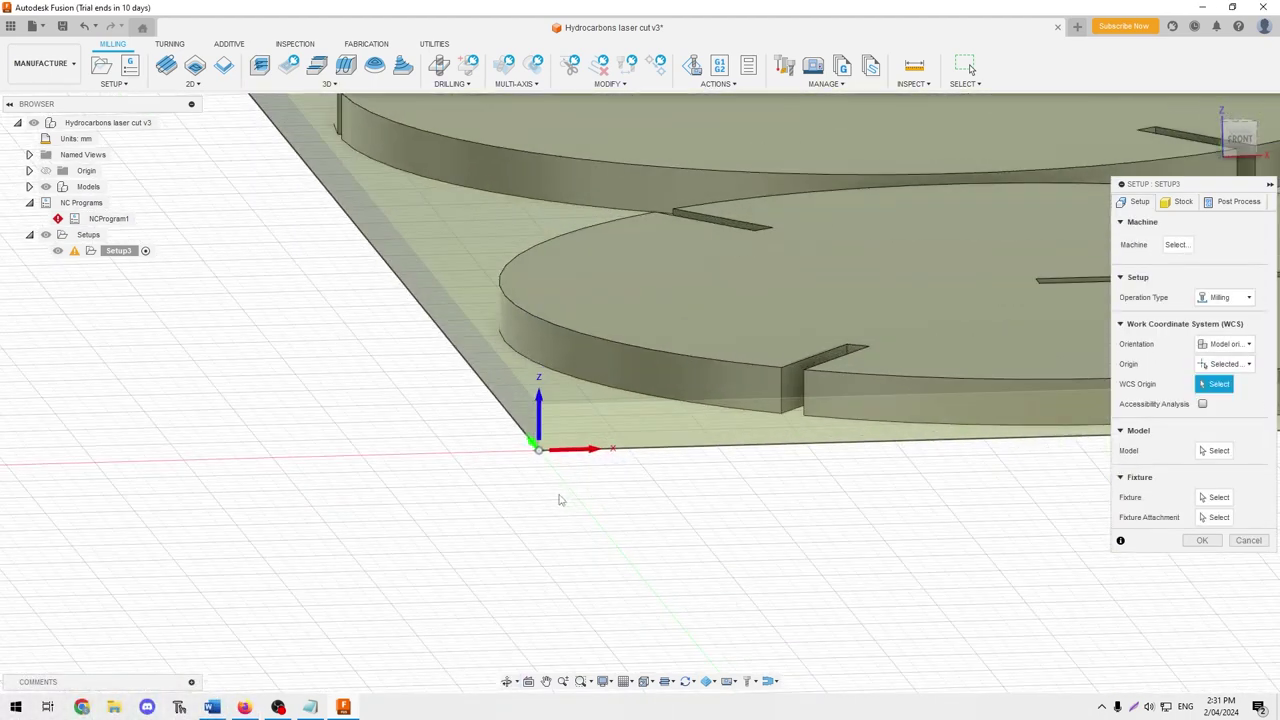
{"action": "scroll", "coordinate": [559, 500], "scroll_direction": "down", "scroll_amount": 3}
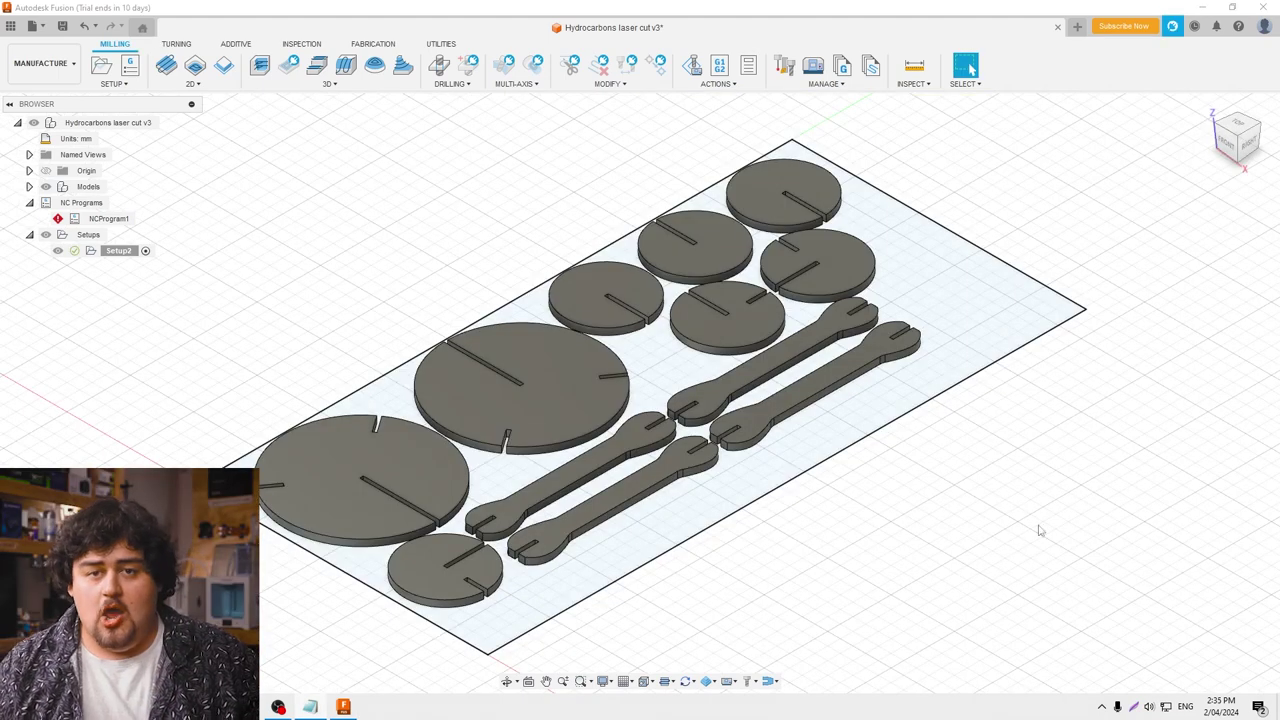
Start a 2D Contour from the 2D operations and assign the Ø6mm flat end mill.
{"action": "left_click", "coordinate": [193, 84]}
{"action": "left_click", "coordinate": [193, 84]}
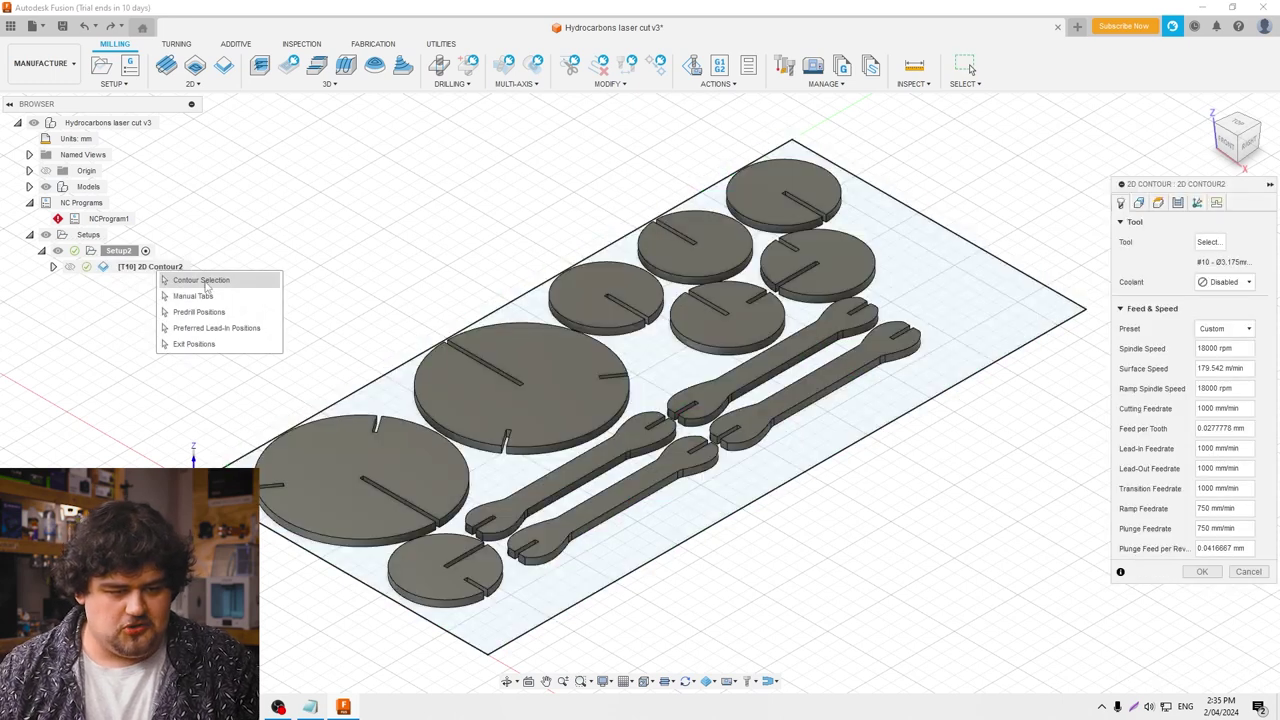
{"action": "left_click", "coordinate": [1208, 243]}
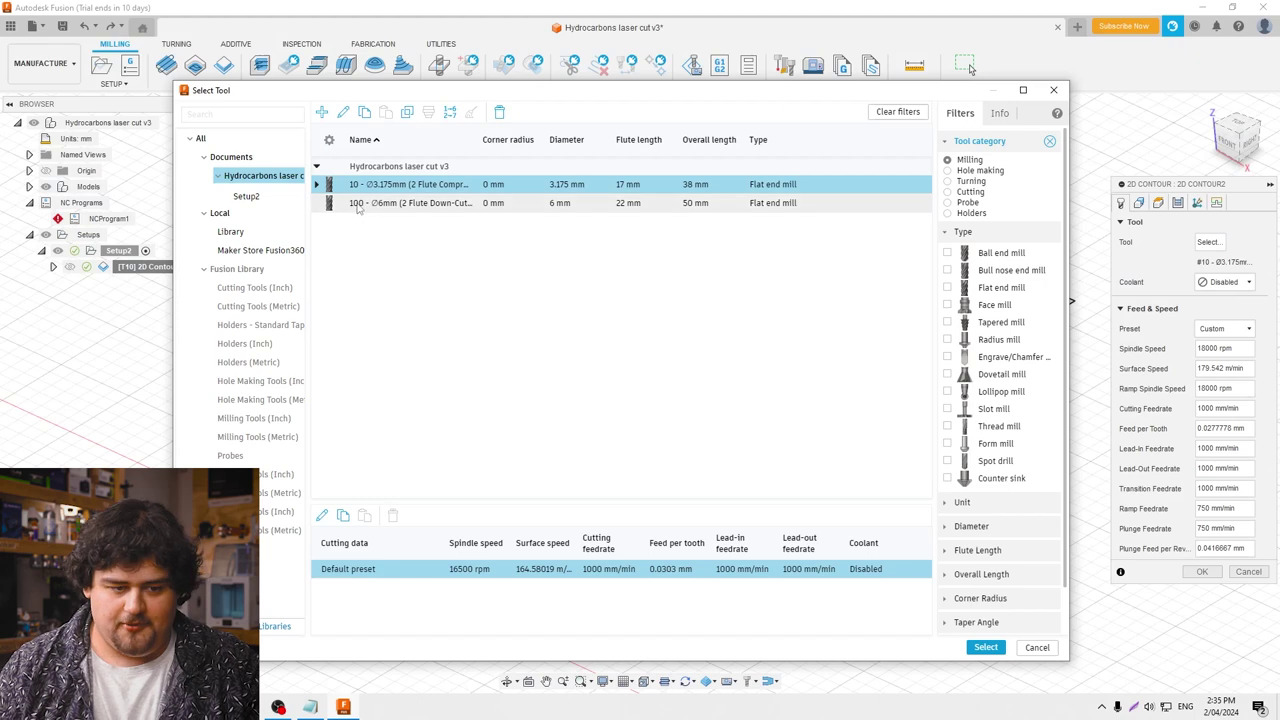
{"action": "double_click", "coordinate": [352, 203]}
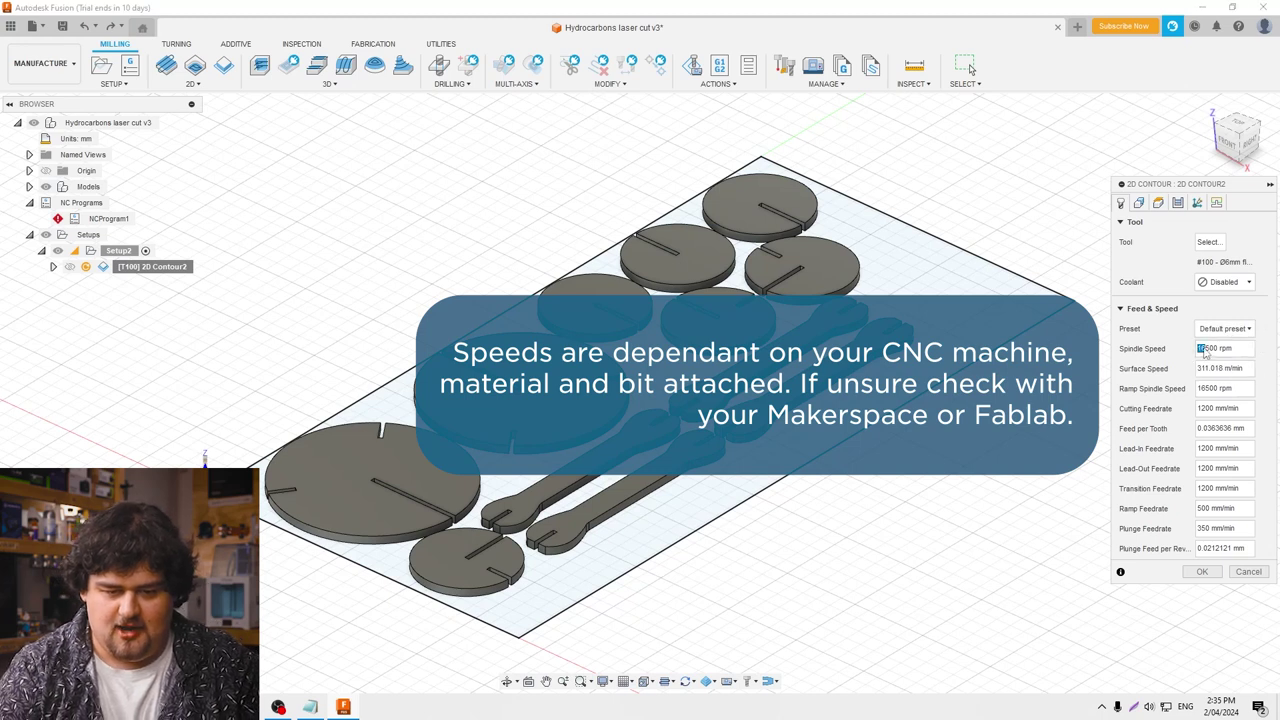
Set spindle speed to 18000 rpm and lead-in feedrate to 1000 mm/min.
{"action": "key", "text": "Return"}
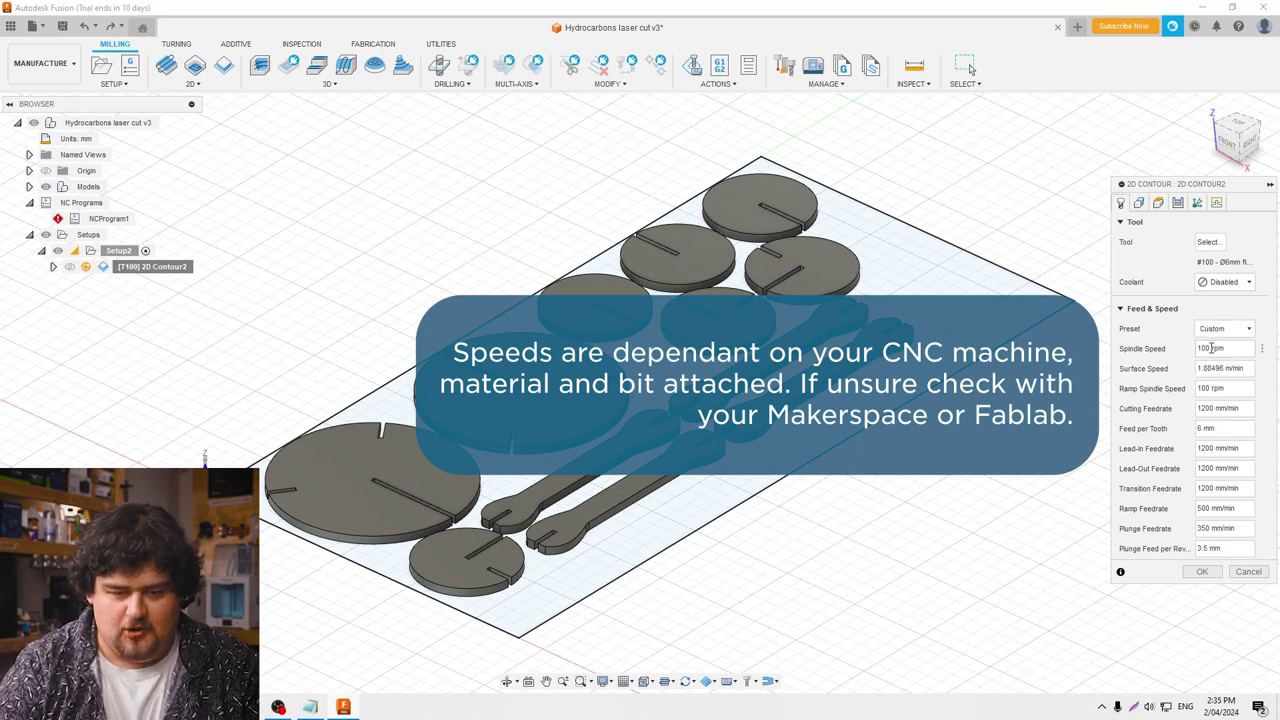
{"action": "type", "text": "00"}
{"action": "key", "text": "Return"}
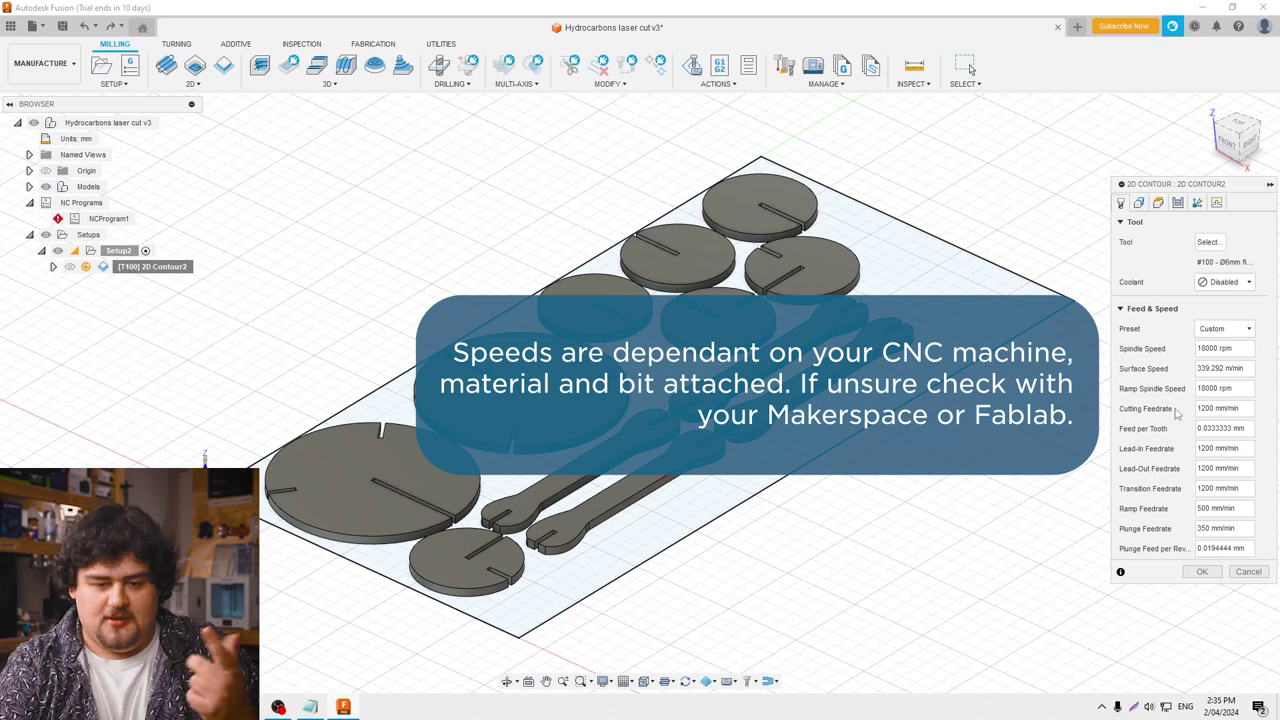
{"action": "left_click", "coordinate": [1210, 449]}
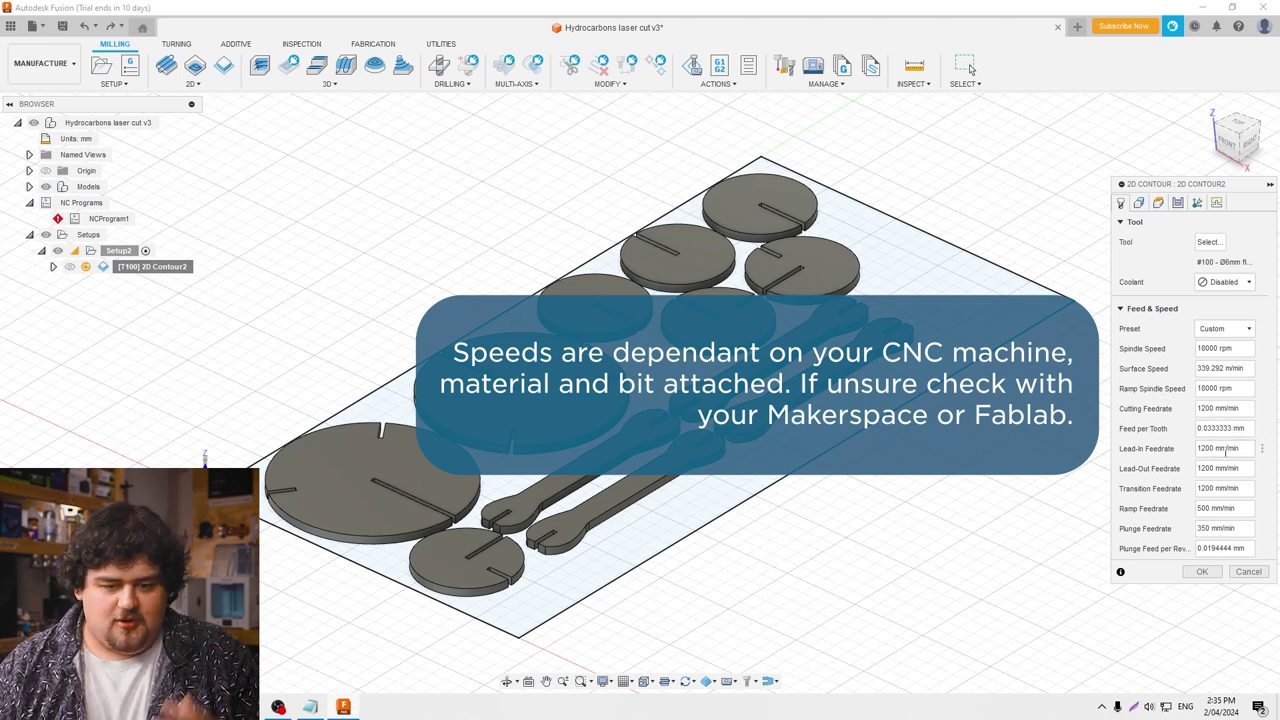
{"action": "left_click", "coordinate": [1207, 467]}
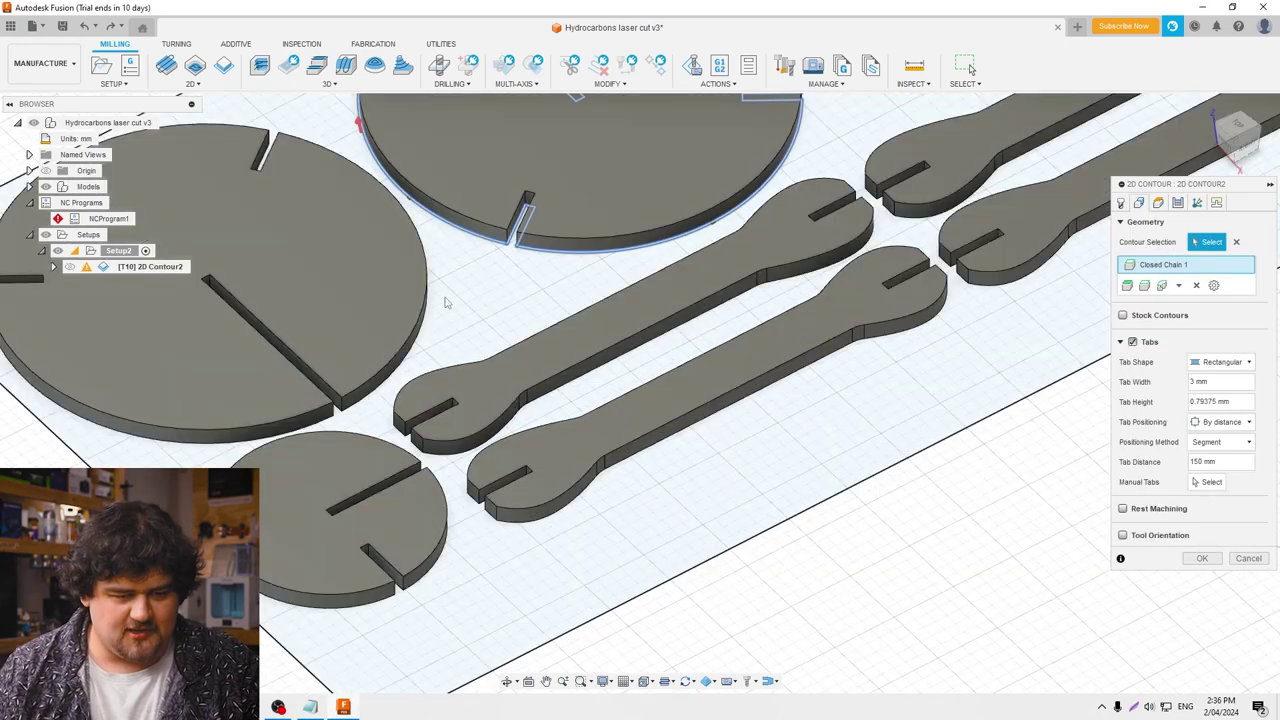
Add the large and small left circles and three wrench outlines as closed chains.
{"action": "left_click", "coordinate": [420, 345]}
{"action": "left_click", "coordinate": [425, 533]}
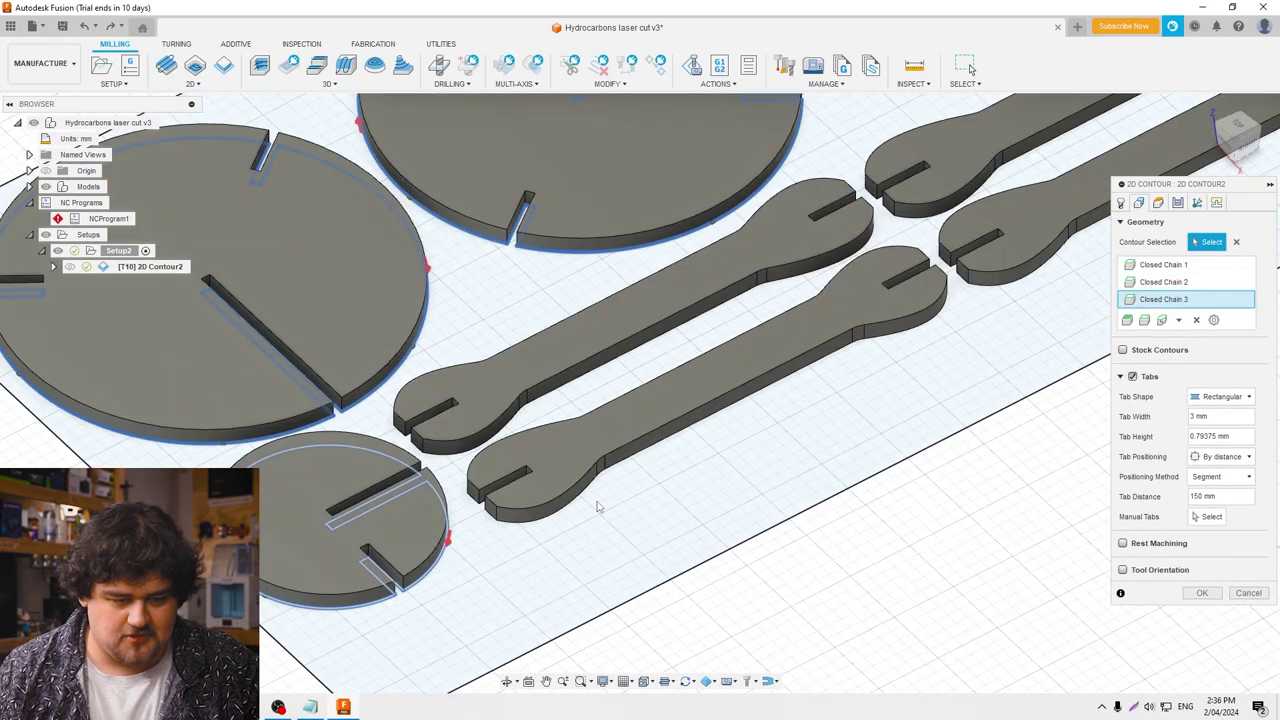
{"action": "left_click", "coordinate": [495, 452]}
{"action": "left_click", "coordinate": [522, 400]}
{"action": "scroll", "coordinate": [522, 400], "scroll_direction": "down", "scroll_amount": 5}
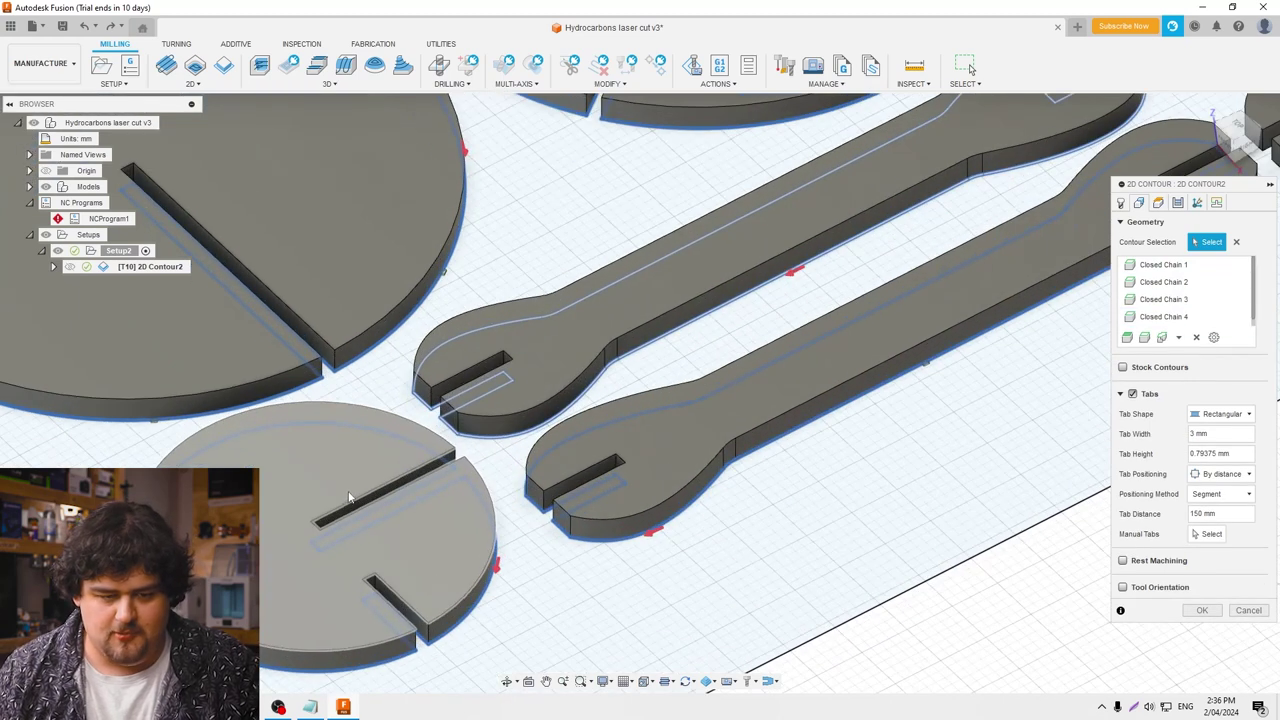
{"action": "left_click", "coordinate": [839, 302]}
{"action": "scroll", "coordinate": [839, 302], "scroll_direction": "up", "scroll_amount": 3}
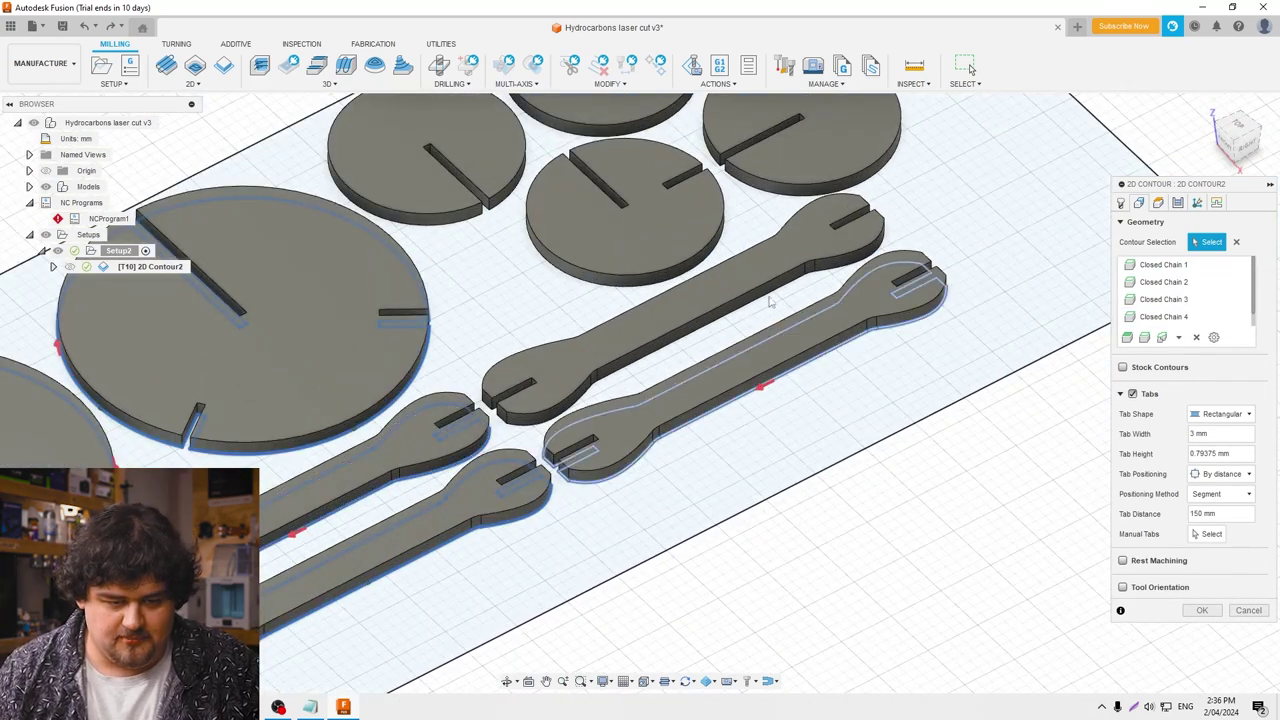
Add the small, top-centre, middle and right circle outlines as closed chains.
{"action": "scroll", "coordinate": [722, 262], "scroll_direction": "down", "scroll_amount": 3}
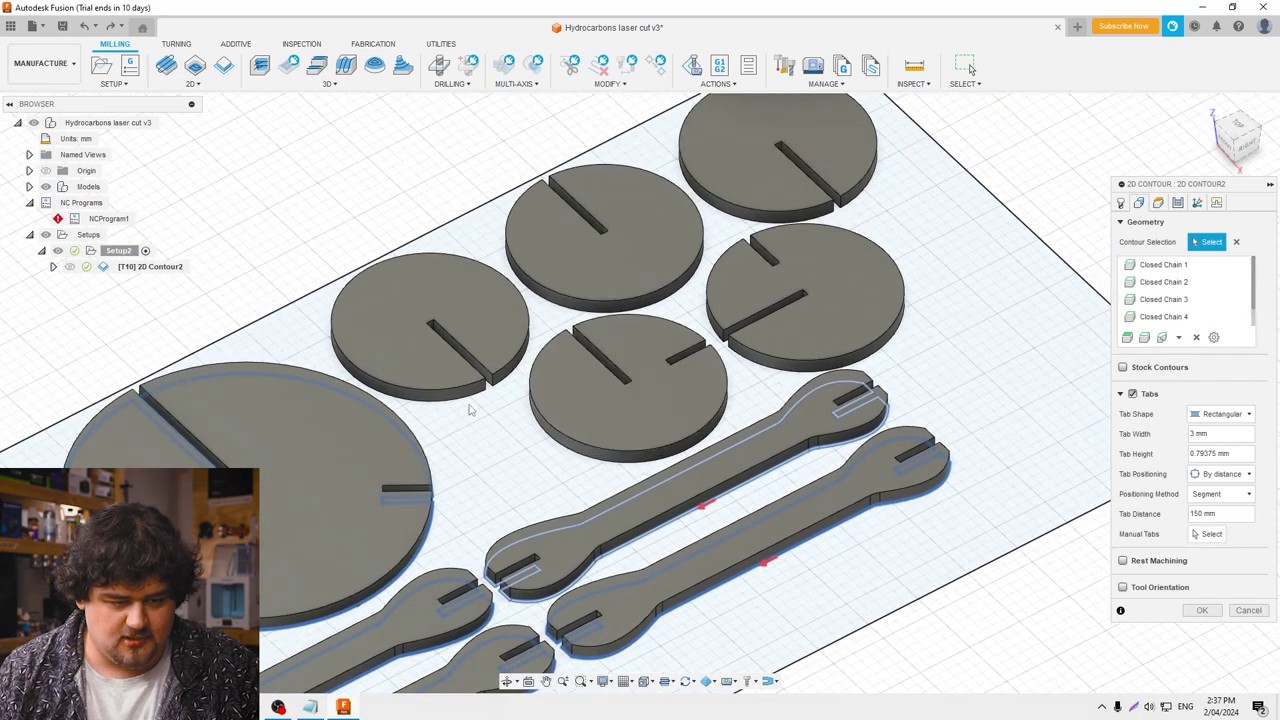
{"action": "left_click", "coordinate": [507, 390]}
{"action": "left_click", "coordinate": [577, 312]}
{"action": "left_click", "coordinate": [568, 416]}
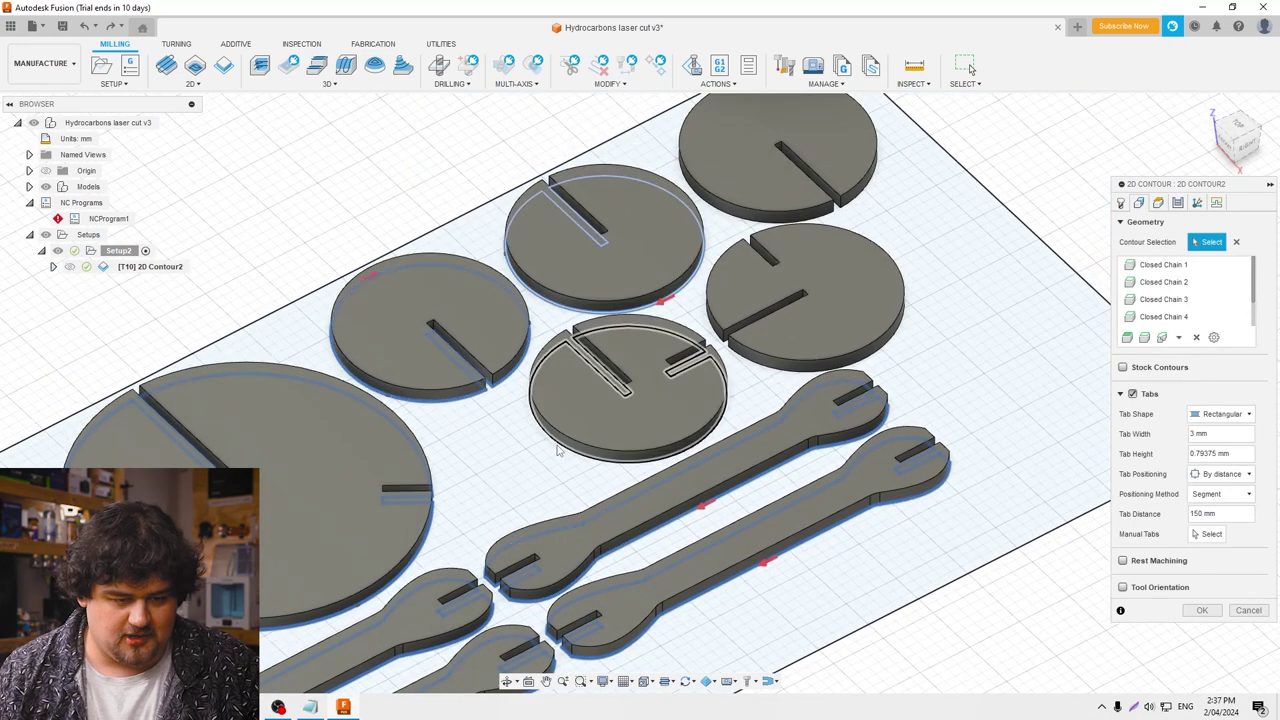
{"action": "left_click", "coordinate": [756, 278]}
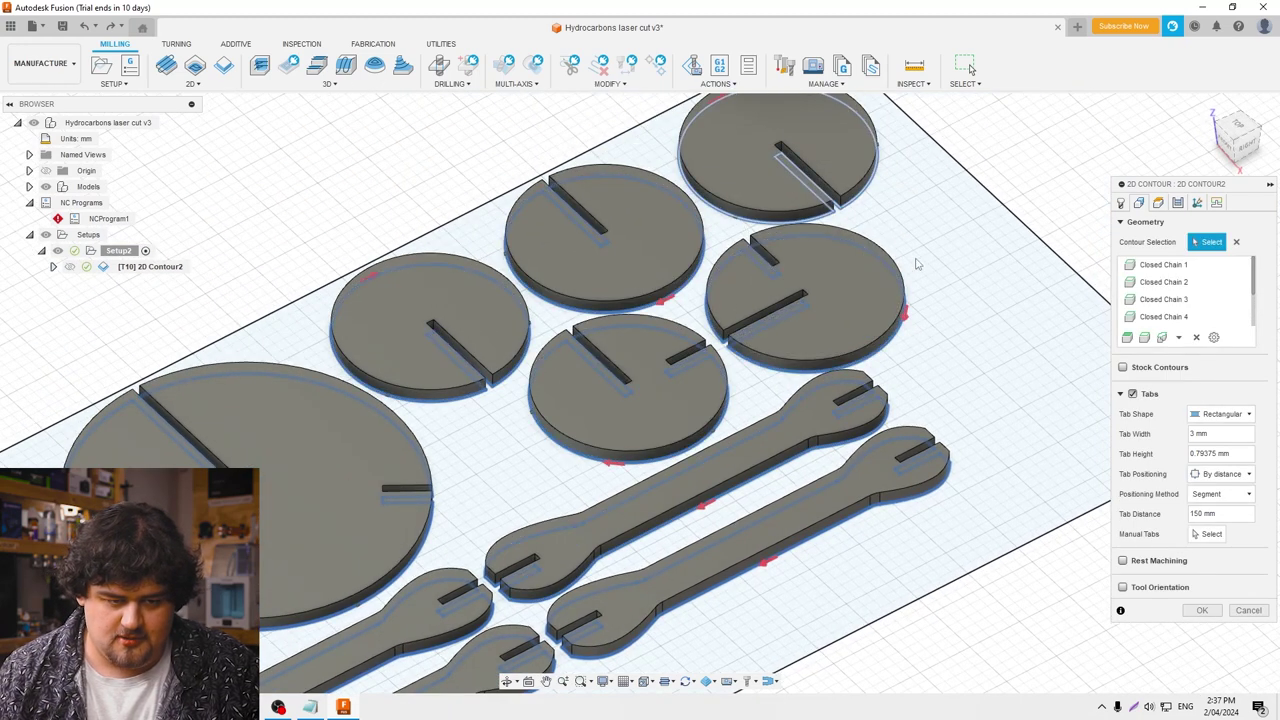
{"action": "scroll", "coordinate": [930, 260], "scroll_direction": "down", "scroll_amount": 5}
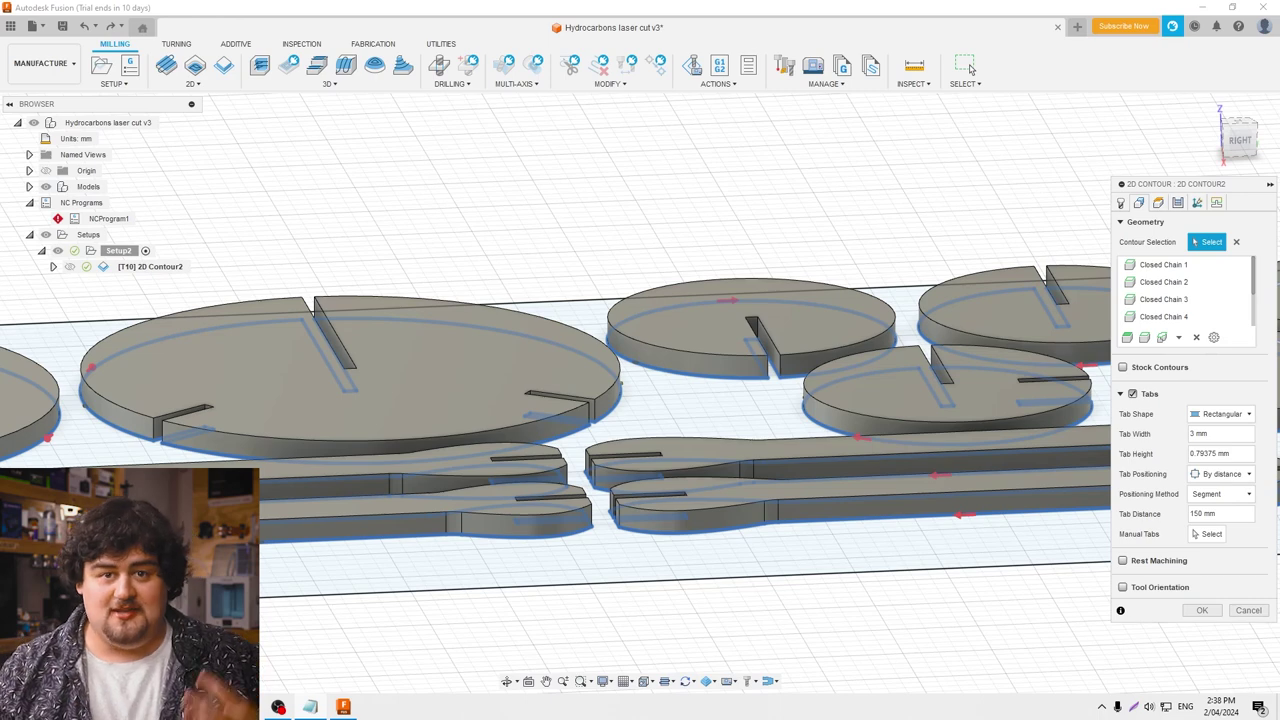
Zoom, pan and orbit around the rings to inspect the tabs on the part edges.
{"action": "scroll", "coordinate": [735, 206], "scroll_direction": "down", "scroll_amount": 3}
{"action": "scroll", "coordinate": [653, 364], "scroll_direction": "up", "scroll_amount": 10}
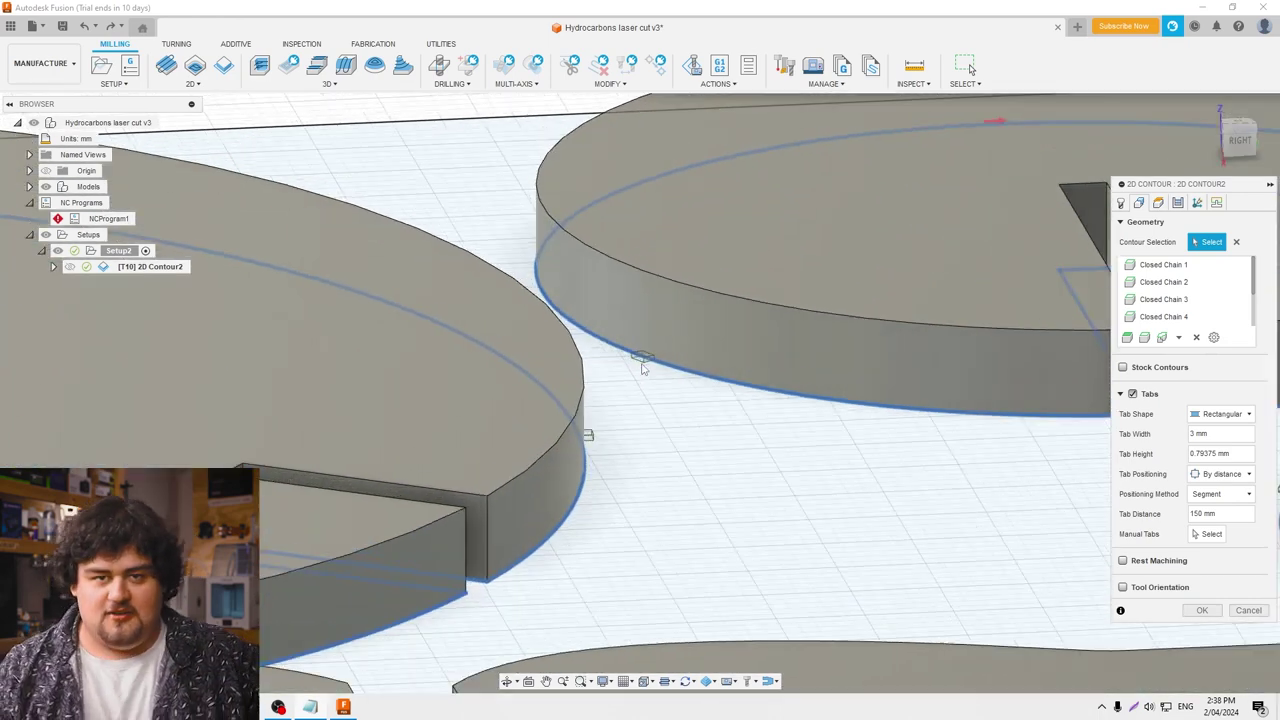
{"action": "scroll", "coordinate": [653, 364], "scroll_direction": "up", "scroll_amount": 6}
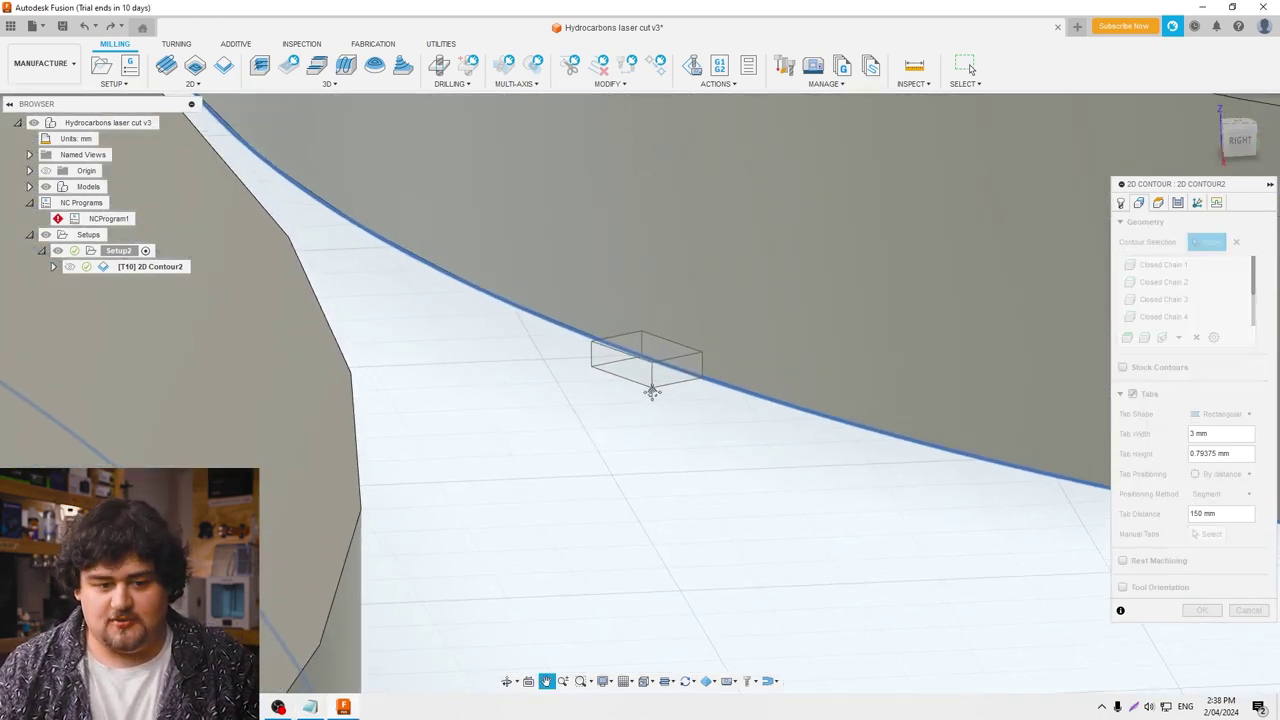
{"action": "mouse_move", "coordinate": [651, 386]}
{"action": "middle_mouse_down", "text": "shift"}
{"action": "mouse_move", "coordinate": [660, 397]}
{"action": "mouse_move", "coordinate": [626, 386]}
{"action": "middle_mouse_up", "text": "shift"}
{"action": "scroll", "coordinate": [626, 386], "scroll_direction": "down", "scroll_amount": 8}
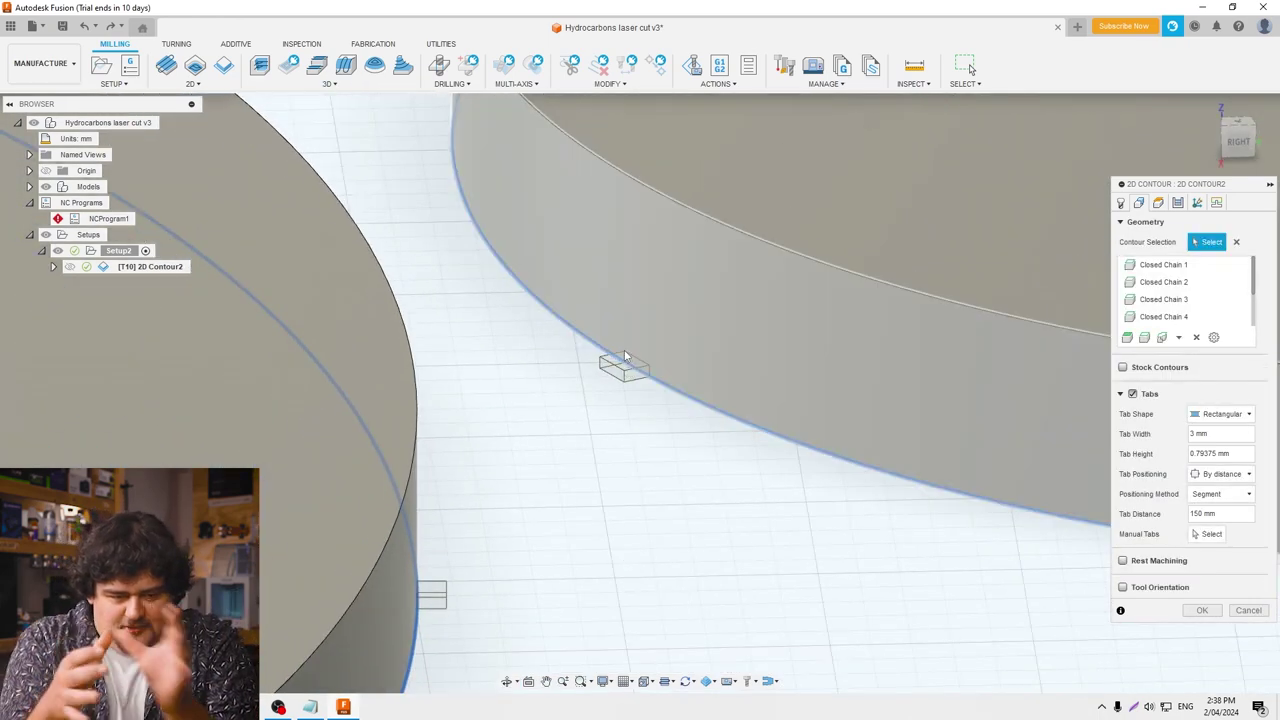
{"action": "scroll", "coordinate": [621, 356], "scroll_direction": "down", "scroll_amount": 5}
{"action": "mouse_move", "coordinate": [621, 356]}
{"action": "middle_mouse_down", "text": "shift"}
{"action": "mouse_move", "coordinate": [583, 402]}
{"action": "mouse_move", "coordinate": [603, 349]}
{"action": "middle_mouse_up", "text": "shift"}
{"action": "scroll", "coordinate": [583, 402], "scroll_direction": "up", "scroll_amount": 5}
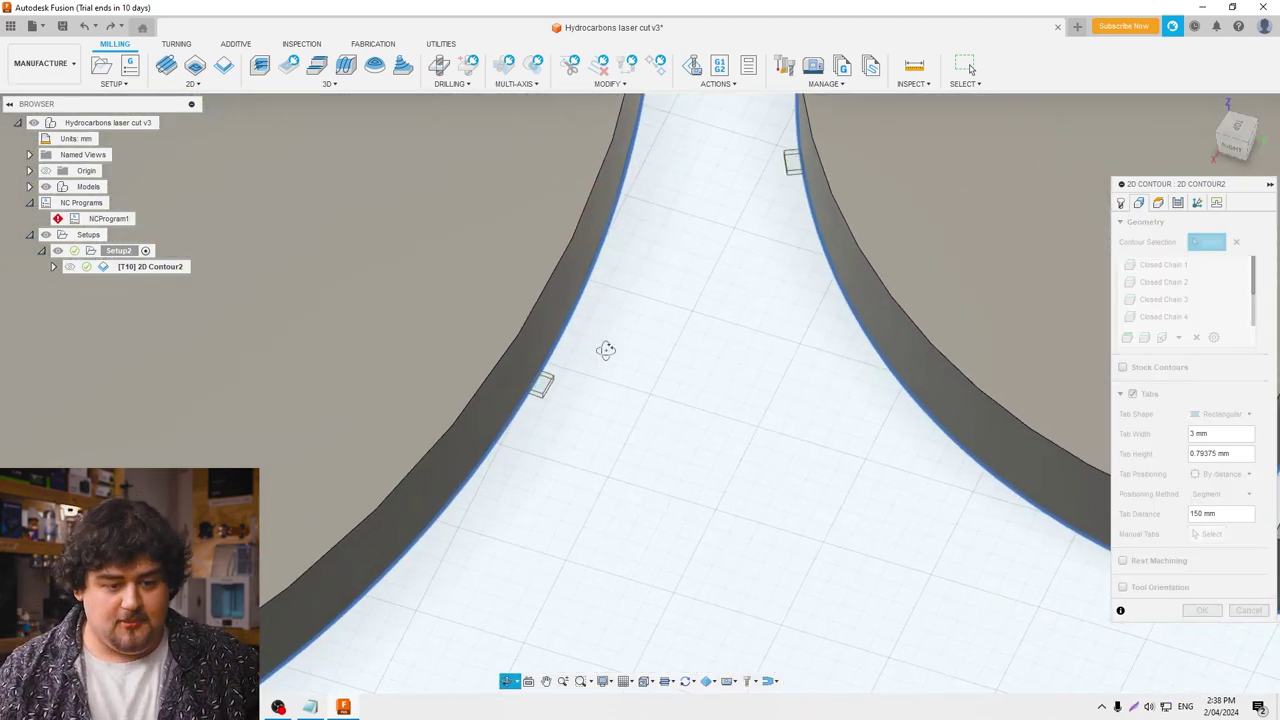
{"action": "scroll", "coordinate": [600, 406], "scroll_direction": "up", "scroll_amount": 1}
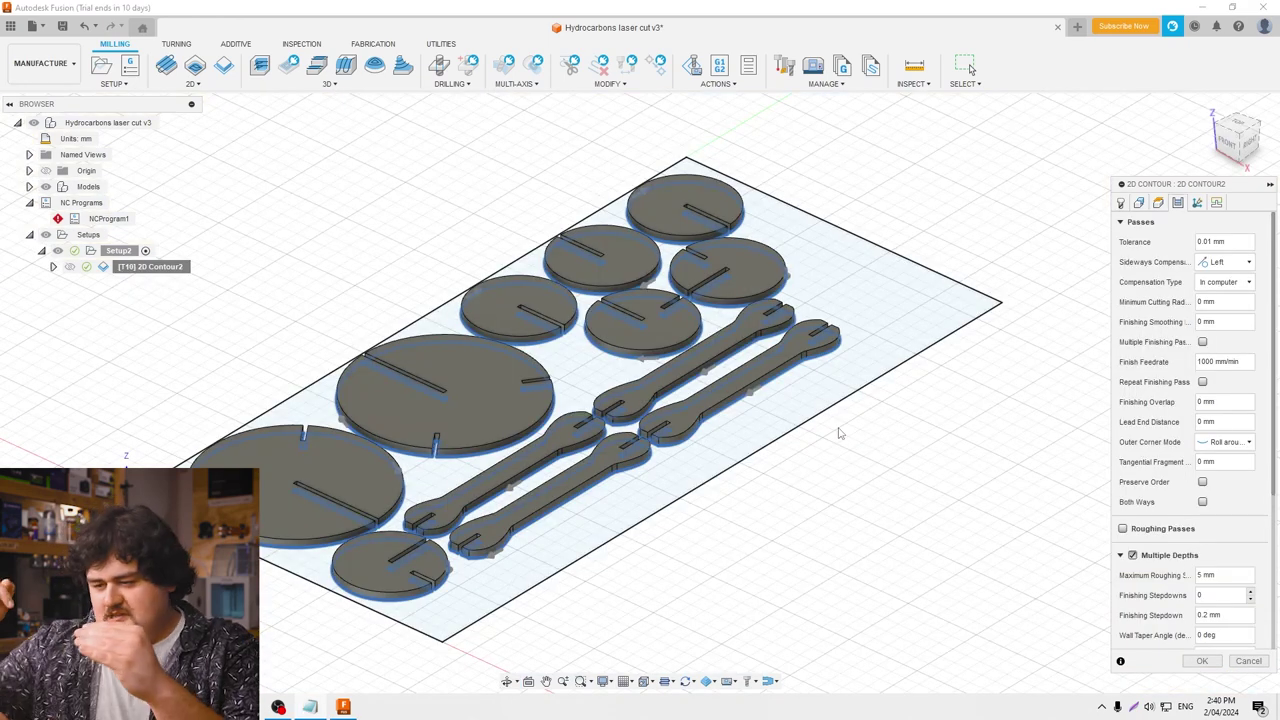
{"action": "scroll", "coordinate": [1180, 345], "scroll_direction": "down", "scroll_amount": 3}
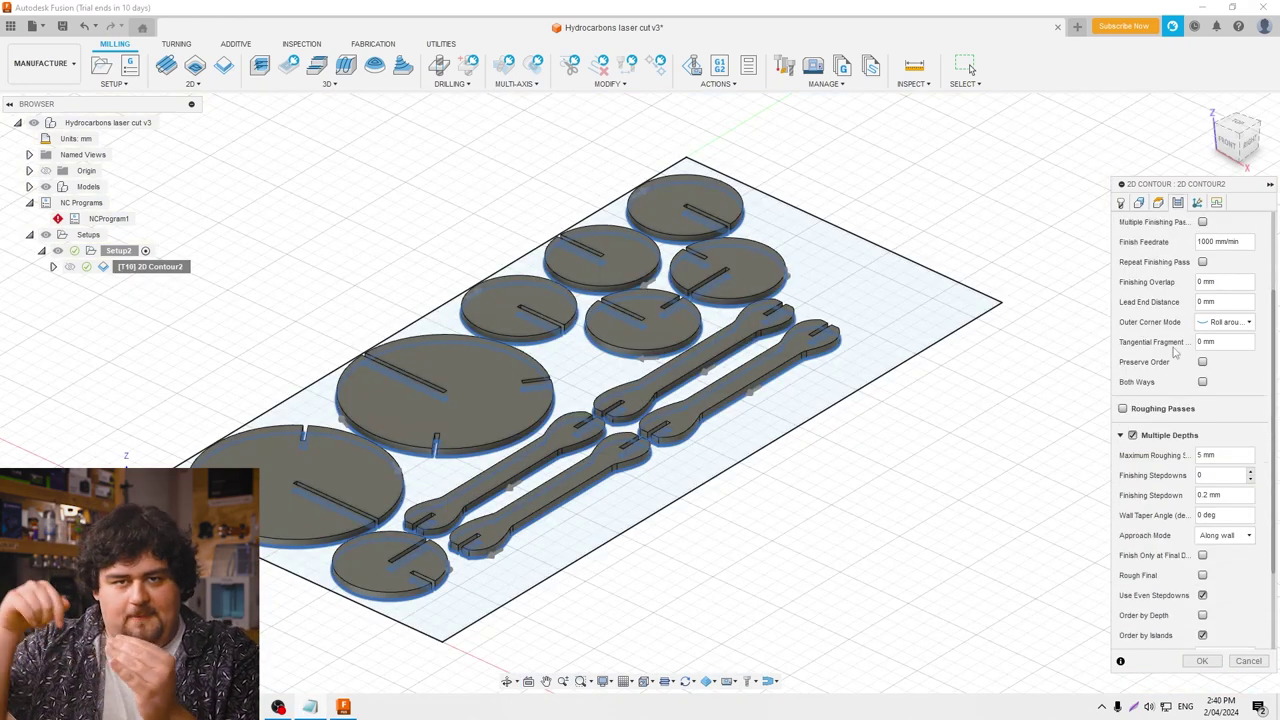
{"action": "scroll", "coordinate": [1176, 350], "scroll_direction": "down", "scroll_amount": 1}
{"action": "scroll", "coordinate": [1168, 350], "scroll_direction": "up", "scroll_amount": 4}
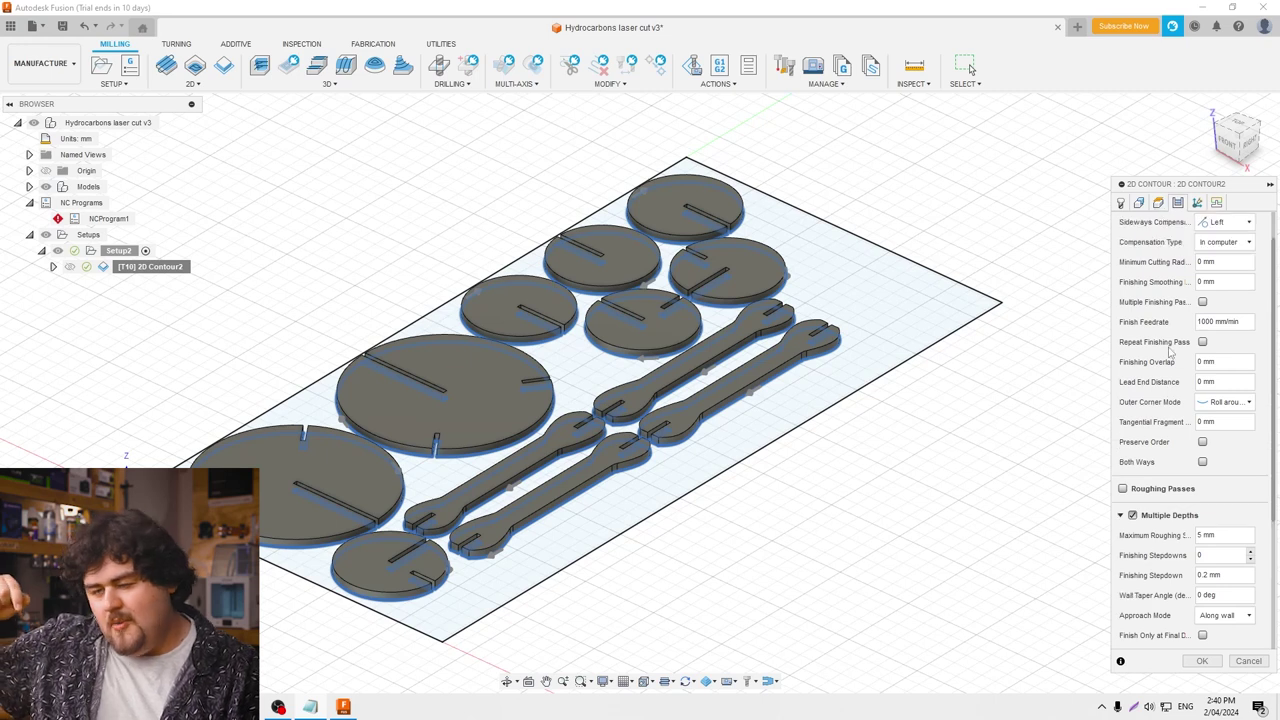
{"action": "scroll", "coordinate": [1187, 397], "scroll_direction": "down", "scroll_amount": 3}
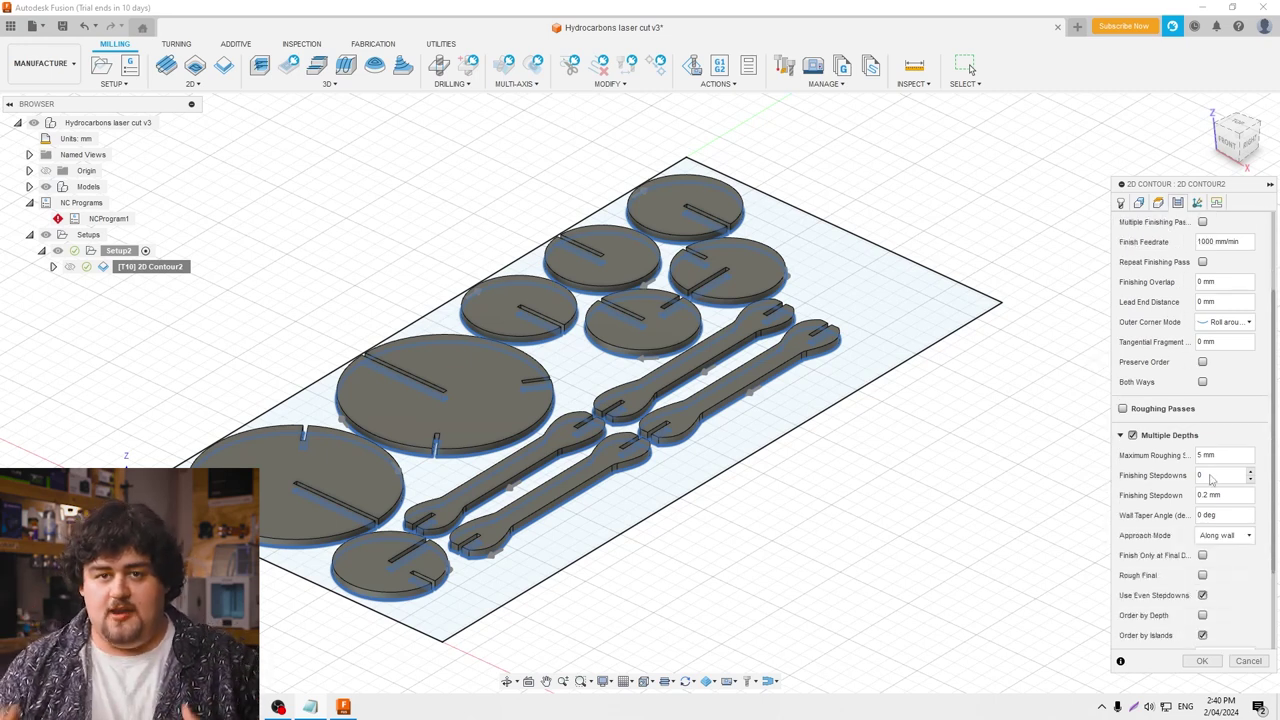
Set the Maximum Roughing Stepdown to 5 mm under Multiple Depths.
{"action": "double_click", "coordinate": [1225, 456]}
{"action": "type", "text": "1"}
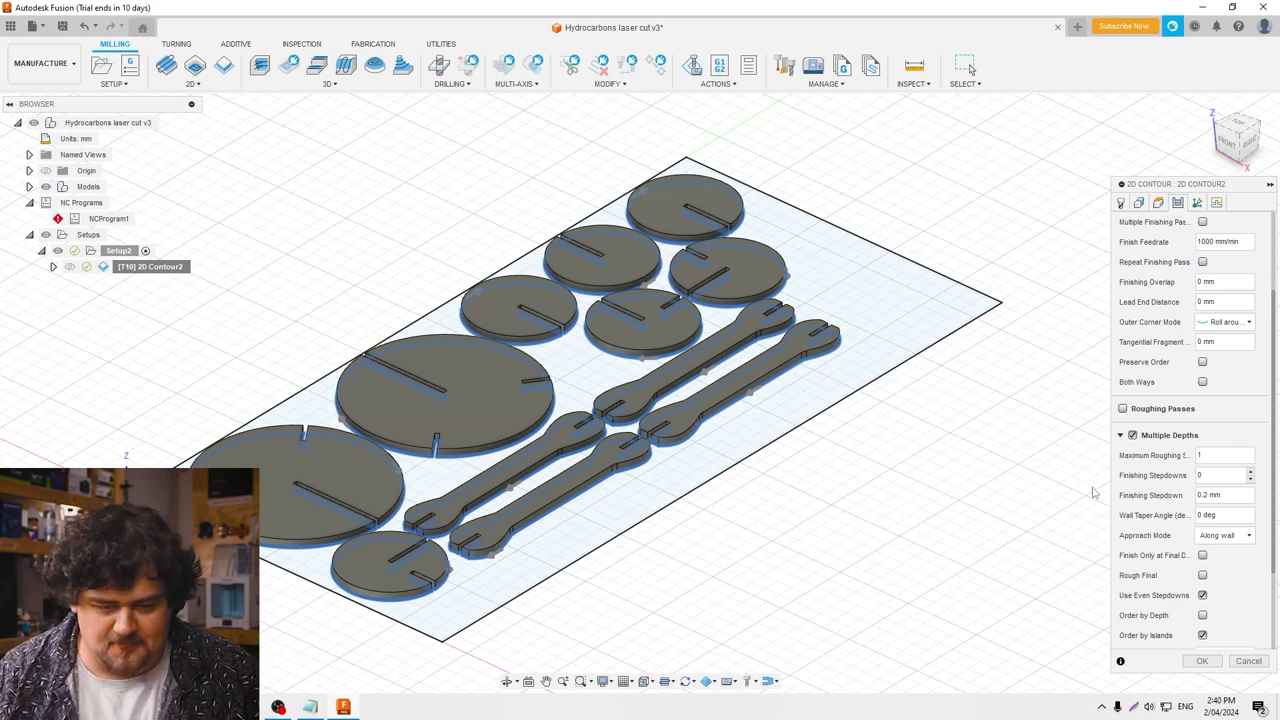
{"action": "key", "text": "BackSpace"}
{"action": "type", "text": "5"}
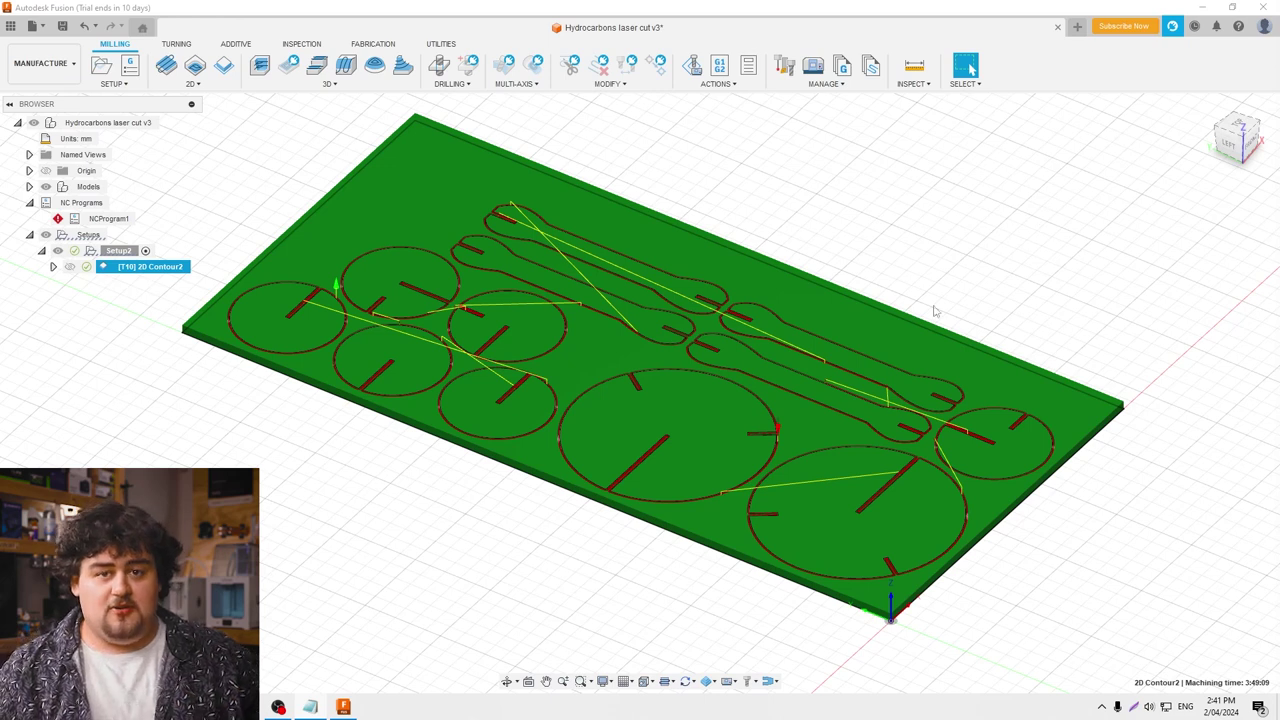
Toggle the 2D Contour2 toolpath display and browse the 2D machining operations list.
{"action": "left_click", "coordinate": [925, 190]}
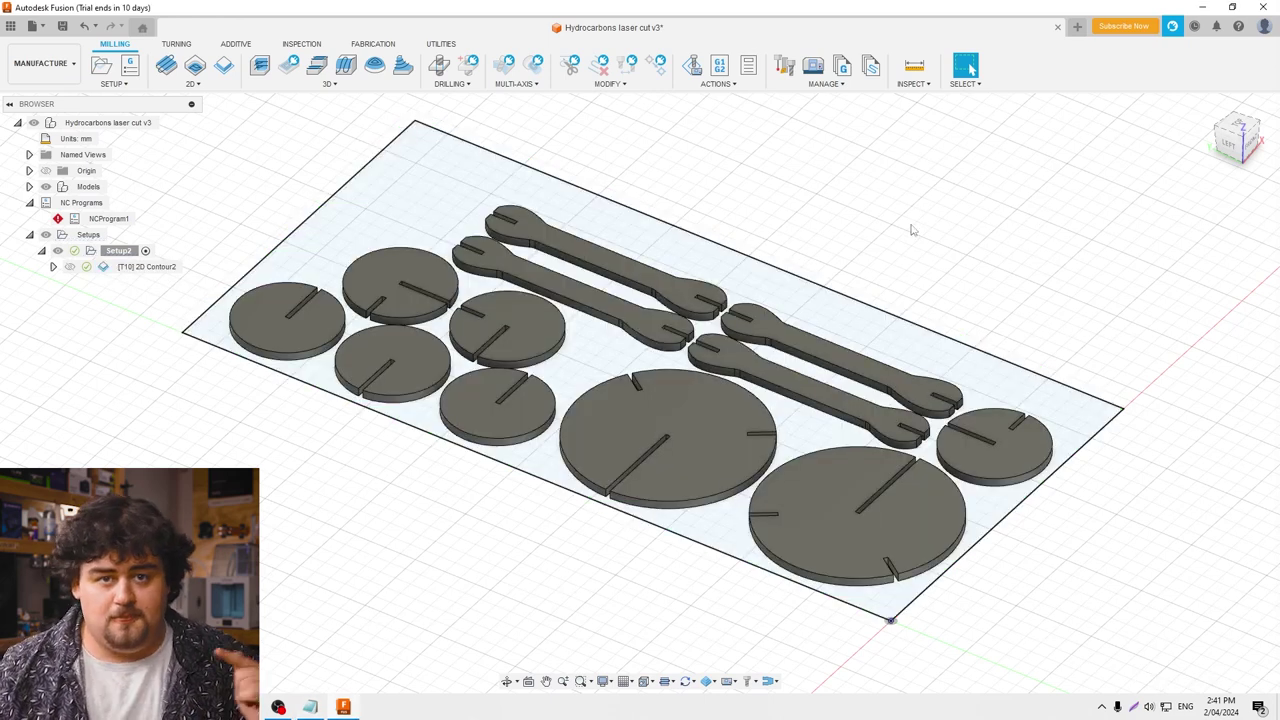
{"action": "left_click", "coordinate": [143, 267]}
{"action": "middle_click_drag", "start_coordinate": [257, 271], "coordinate": [556, 292], "text": "shift"}
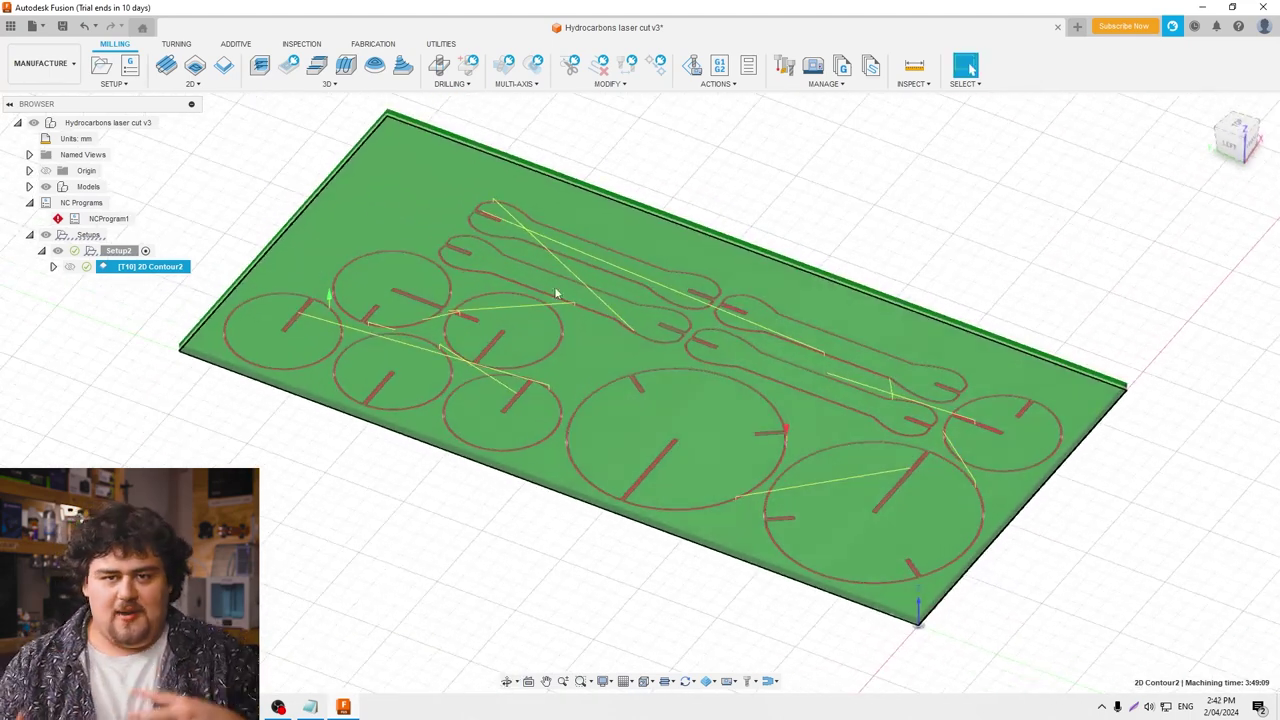
{"action": "left_click", "coordinate": [197, 85]}
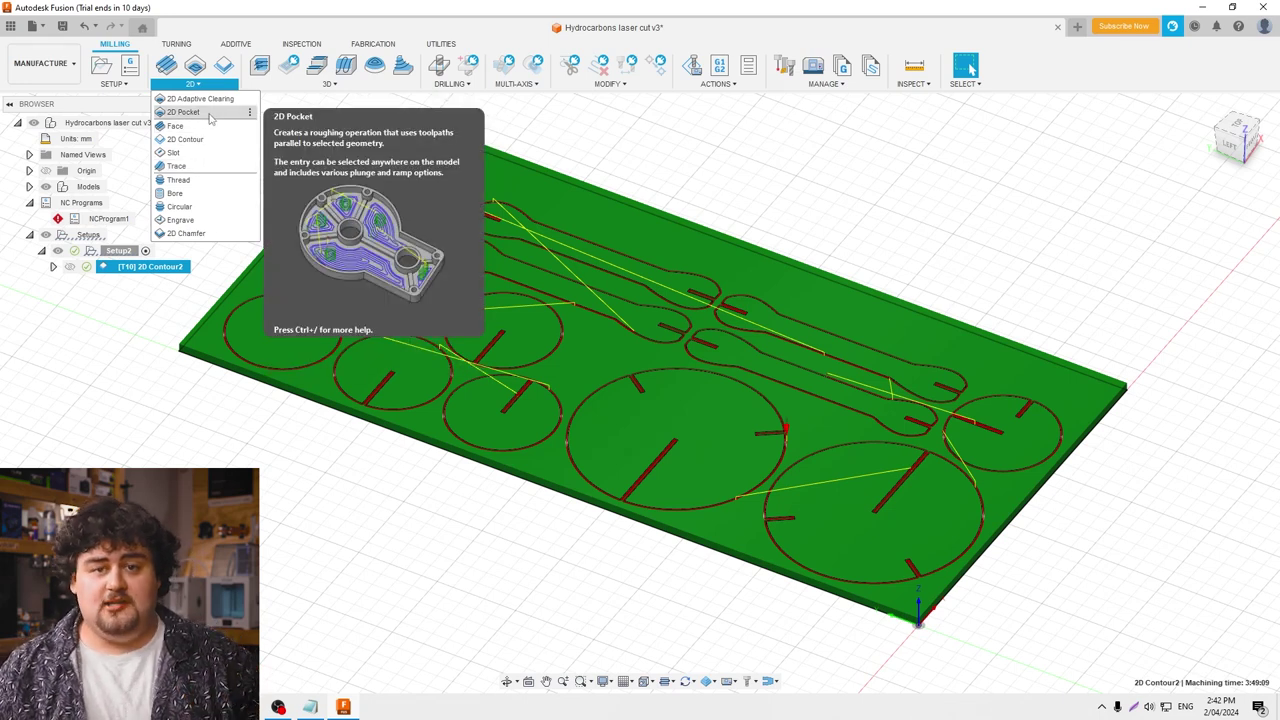
{"action": "left_click", "coordinate": [856, 241]}
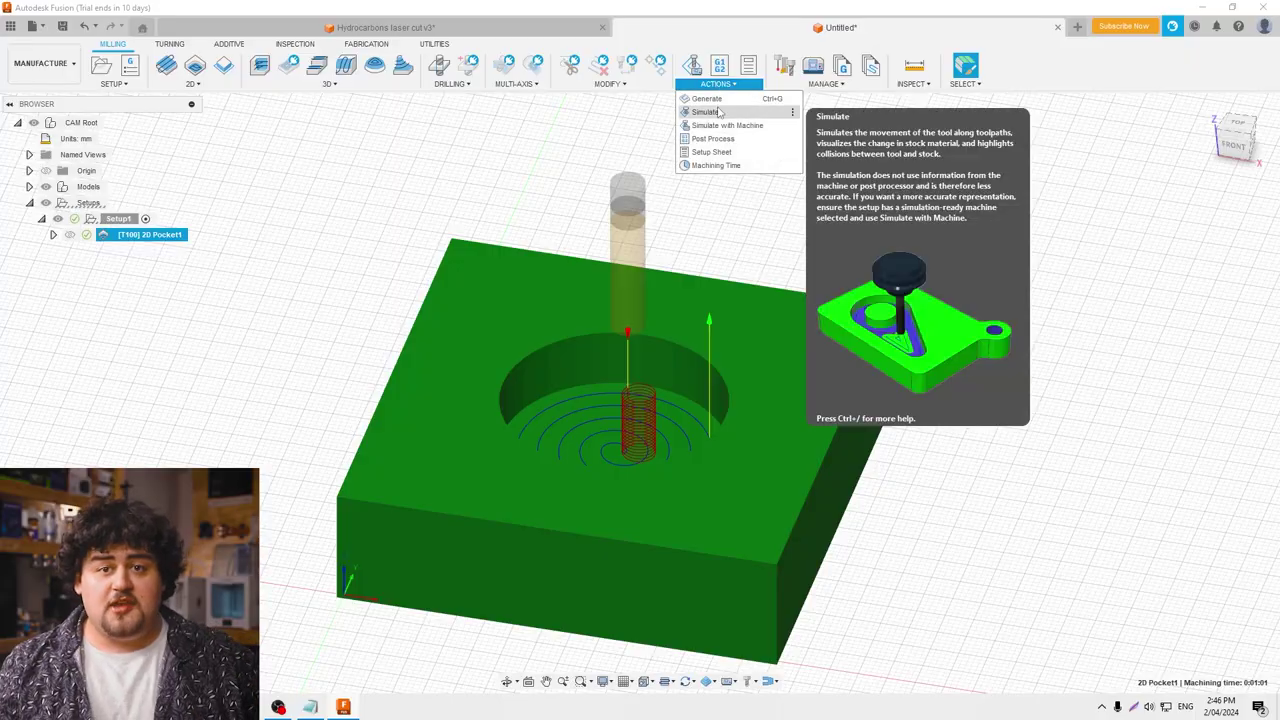
Simulate the 2D pocket toolpath and advance the timeline to later cuts.
{"action": "left_click", "coordinate": [706, 112]}
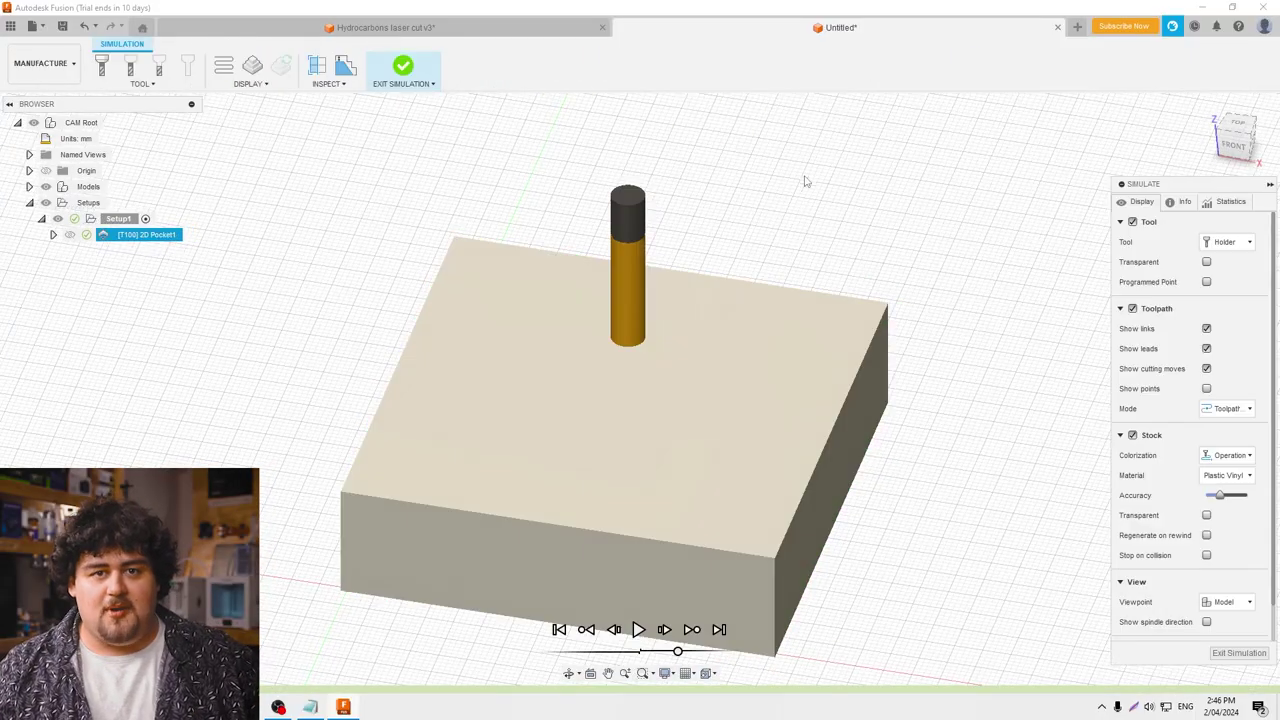
{"action": "left_click", "coordinate": [638, 629]}
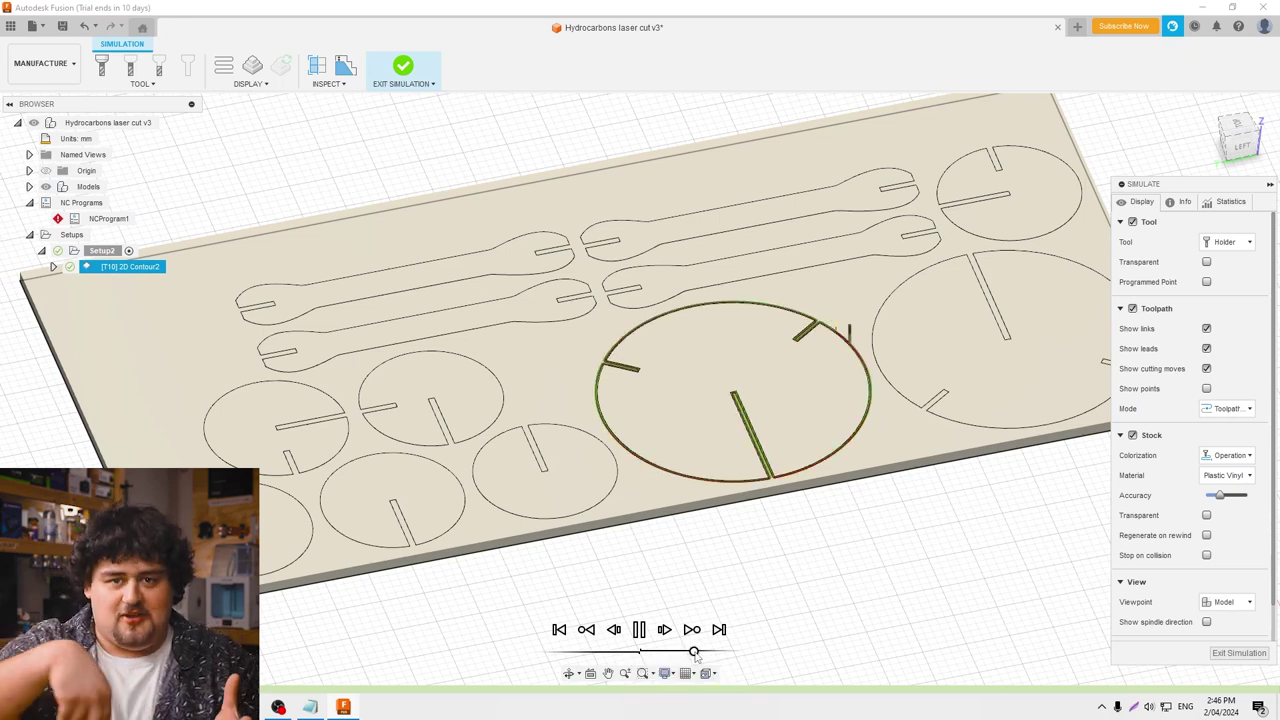
{"action": "mouse_move", "coordinate": [698, 655]}
{"action": "left_mouse_down"}
{"action": "mouse_move", "coordinate": [716, 657]}
{"action": "mouse_move", "coordinate": [685, 657]}
{"action": "left_mouse_up"}
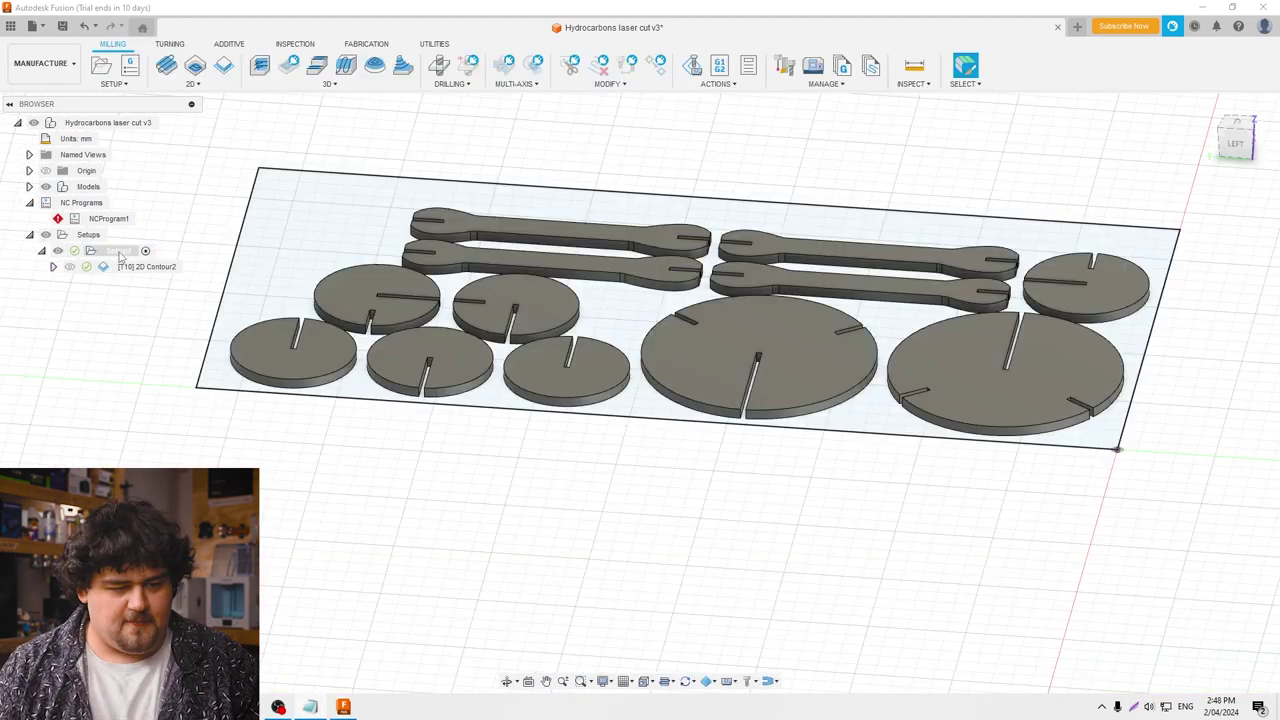
Post-process Setup2 with the Generic Grbl post as NC program 1001.
{"action": "right_click", "coordinate": [118, 250]}
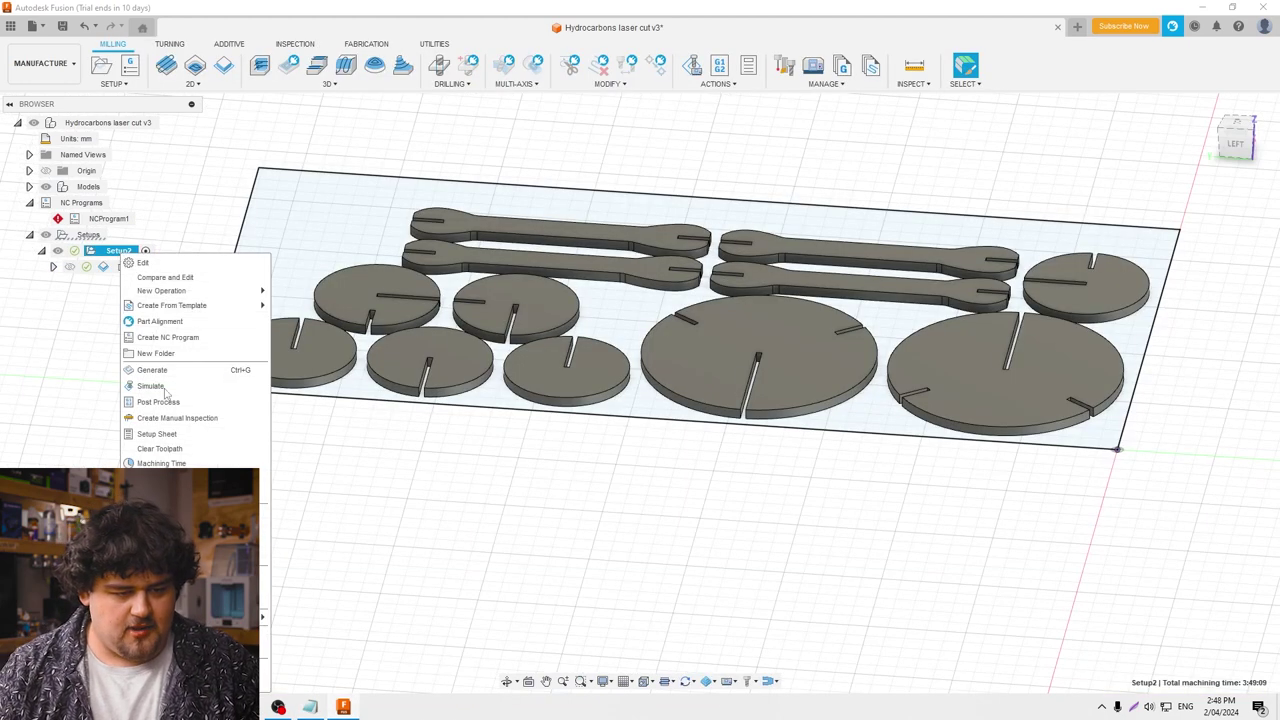
{"action": "left_click", "coordinate": [185, 401]}
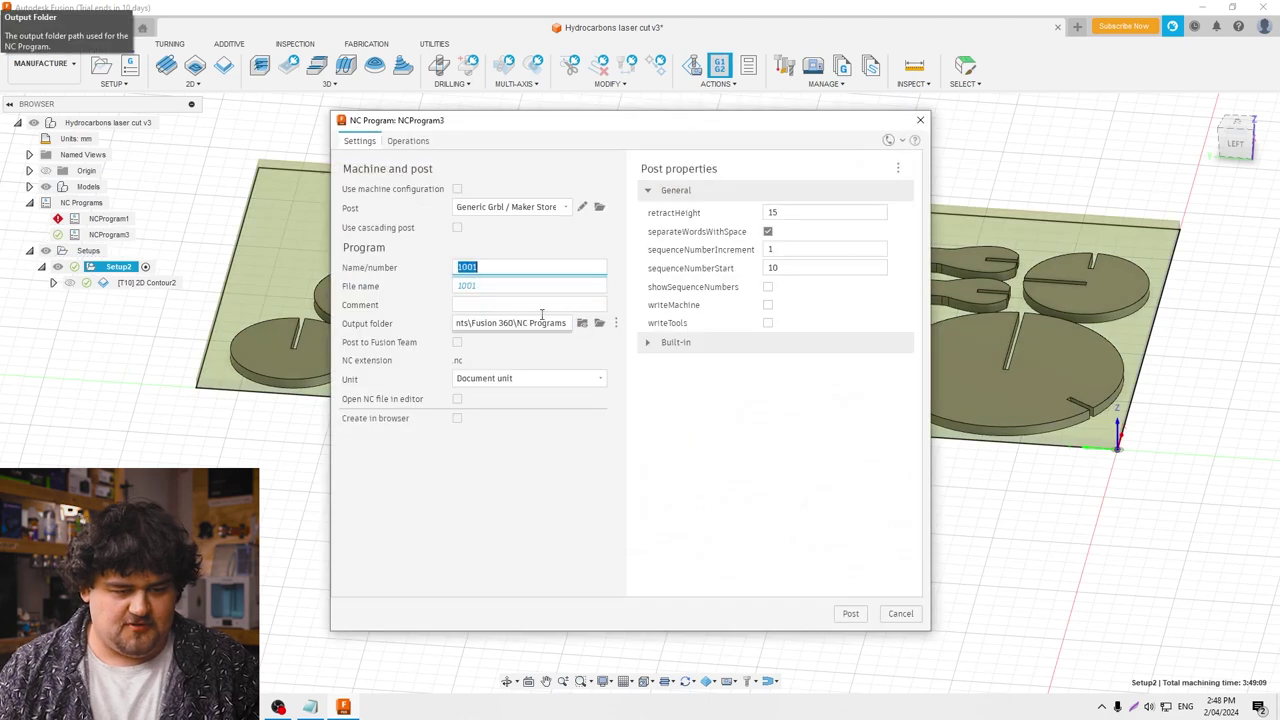
{"action": "left_click", "coordinate": [850, 614]}
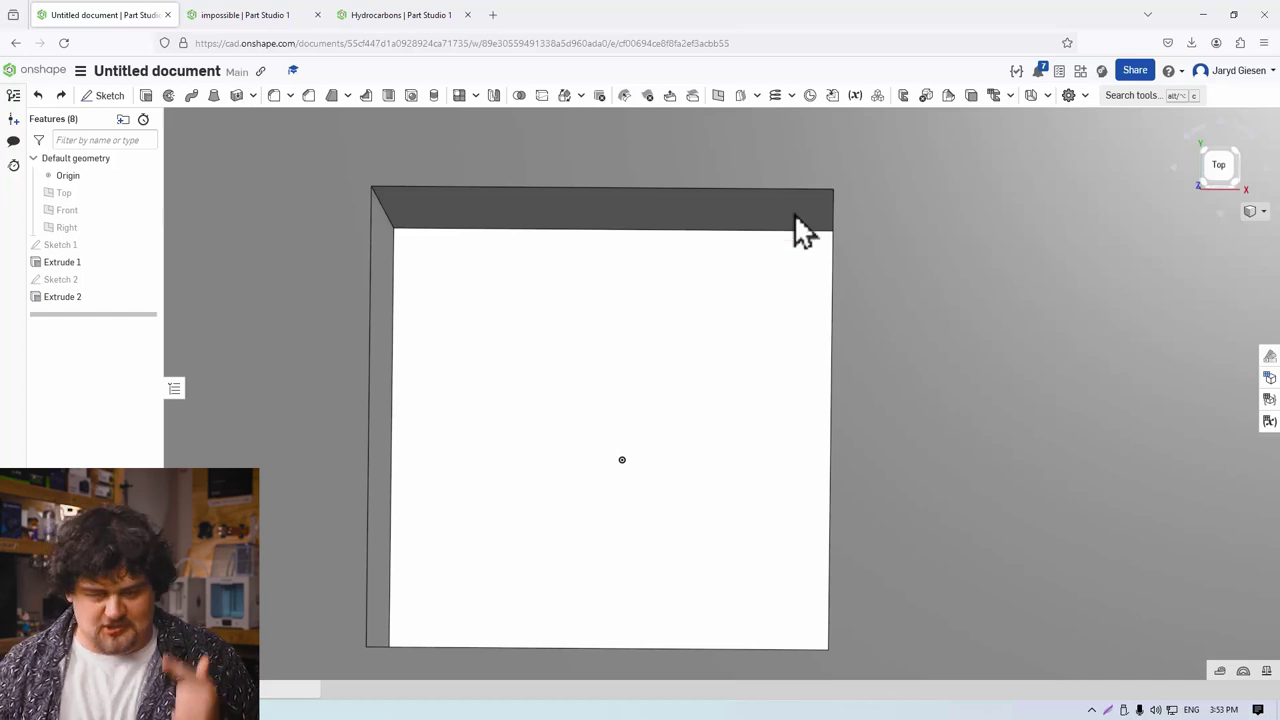
{"action": "right_click_drag", "start_coordinate": [711, 346], "coordinate": [680, 355]}
{"action": "right_click", "coordinate": [680, 352]}
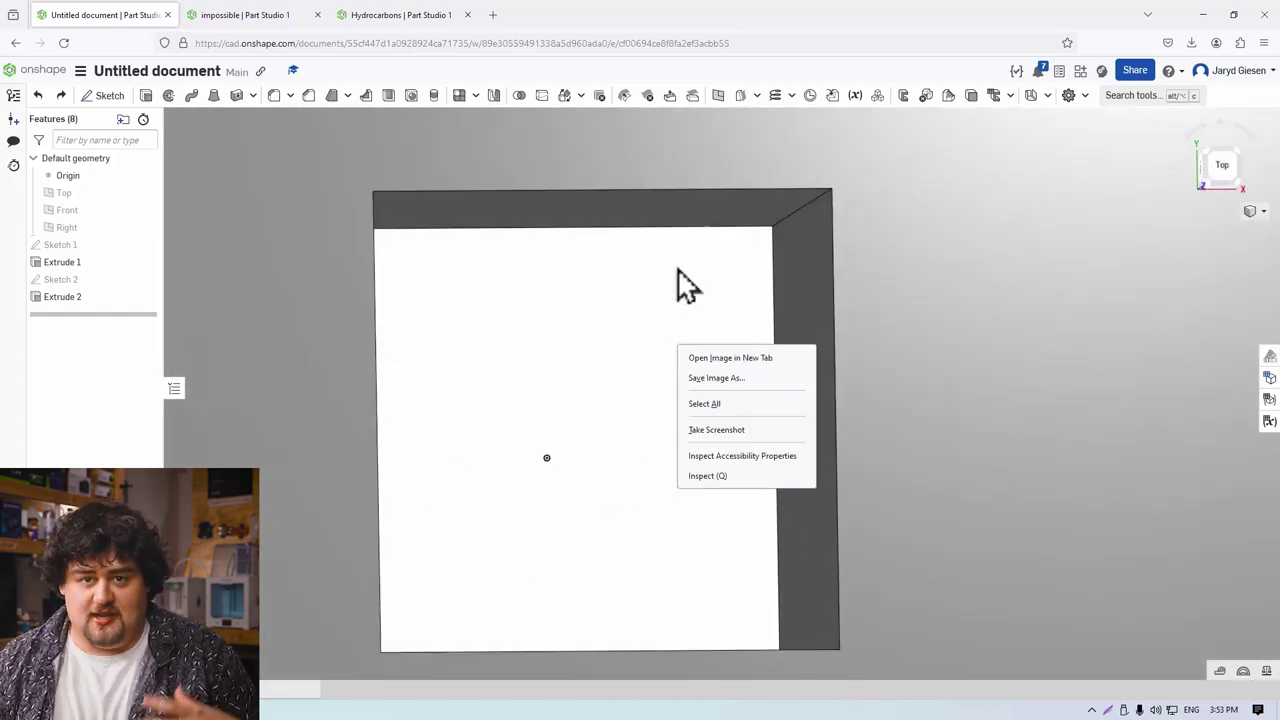
{"action": "left_click", "coordinate": [631, 306]}
{"action": "scroll", "coordinate": [600, 355], "scroll_direction": "down", "scroll_amount": 5}
{"action": "scroll", "coordinate": [590, 360], "scroll_direction": "up", "scroll_amount": 2}
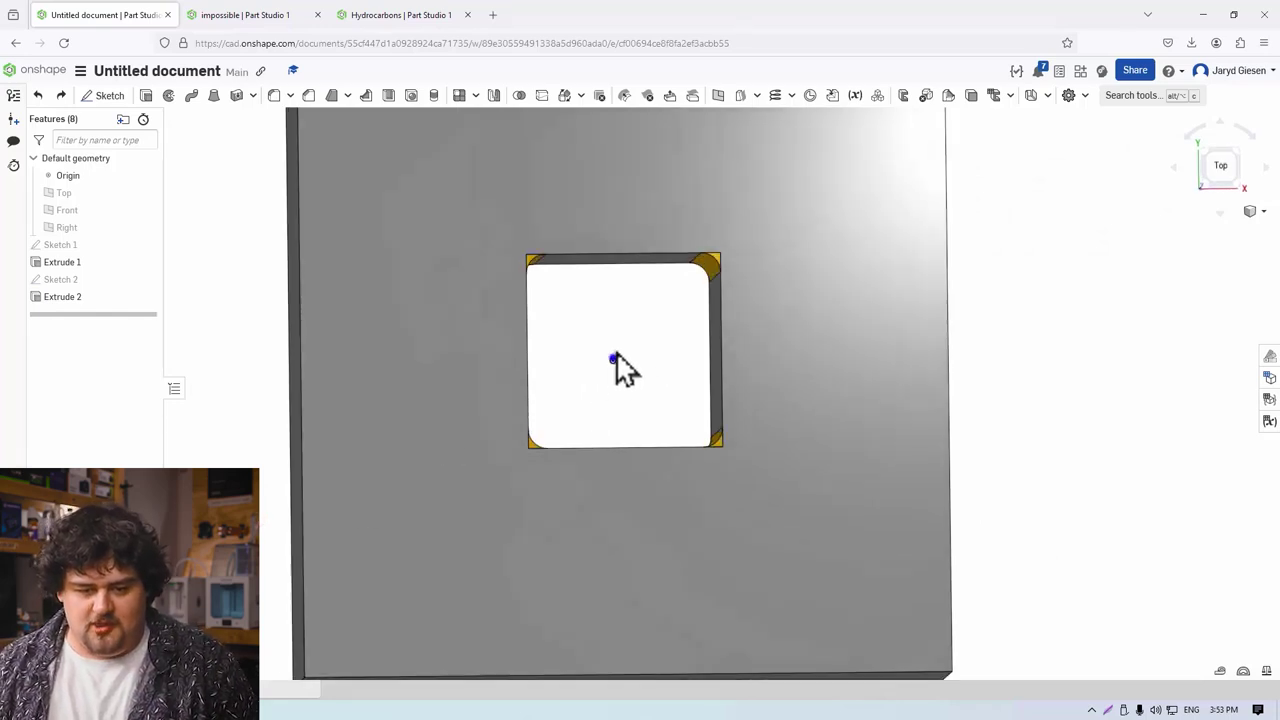
{"action": "right_click_drag", "start_coordinate": [614, 363], "coordinate": [714, 208]}
{"action": "scroll", "coordinate": [702, 244], "scroll_direction": "down", "scroll_amount": 3}
{"action": "scroll", "coordinate": [735, 245], "scroll_direction": "up", "scroll_amount": 8}
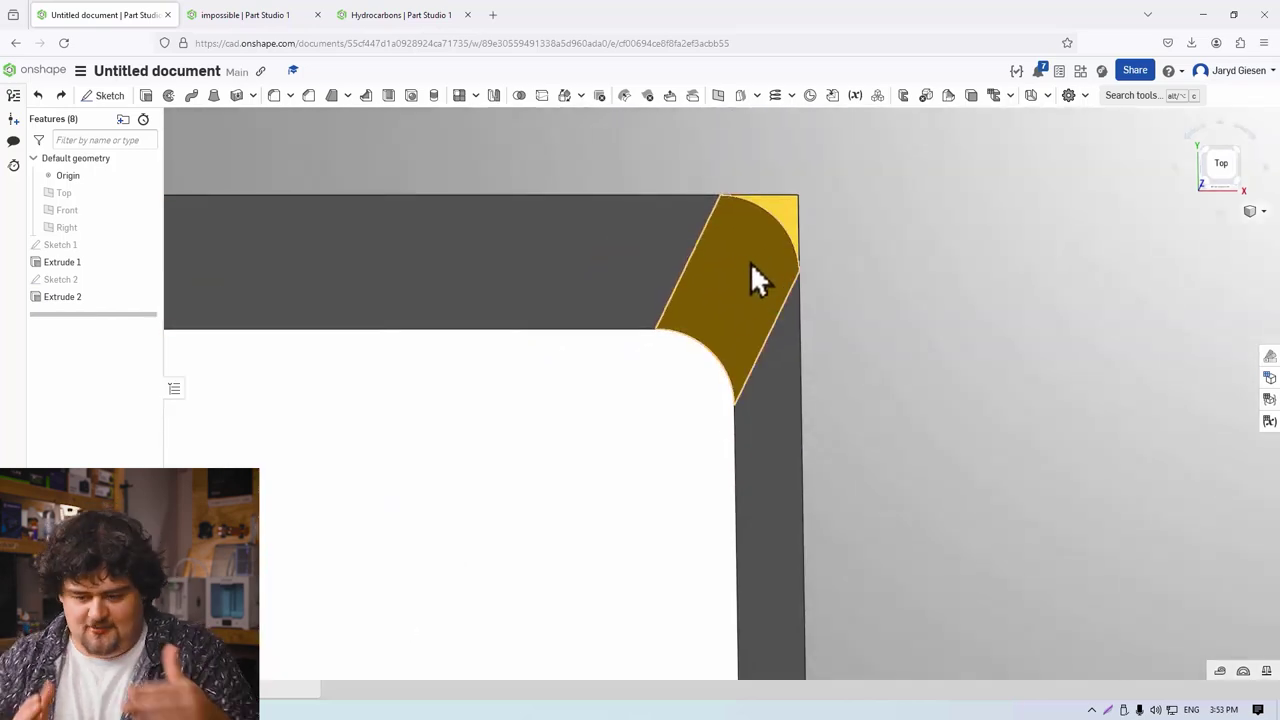
{"action": "scroll", "coordinate": [750, 263], "scroll_direction": "down", "scroll_amount": 4}
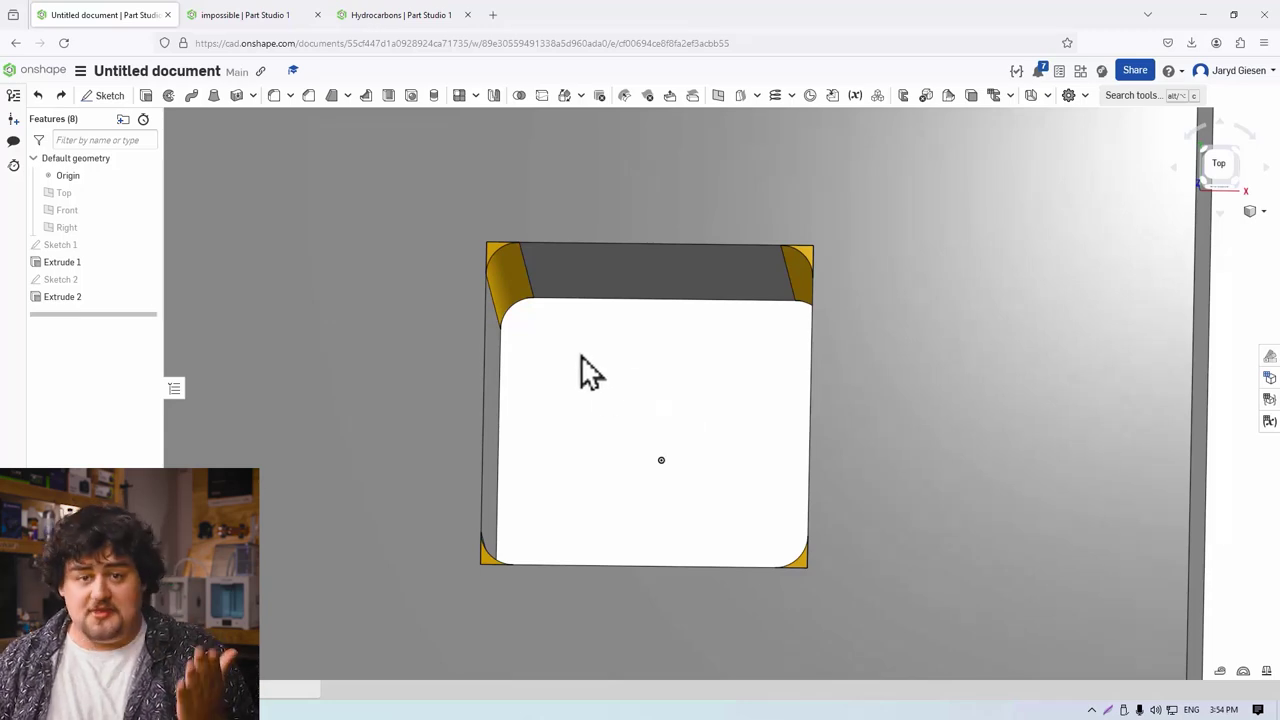
{"action": "right_click_drag", "start_coordinate": [567, 389], "coordinate": [587, 402]}
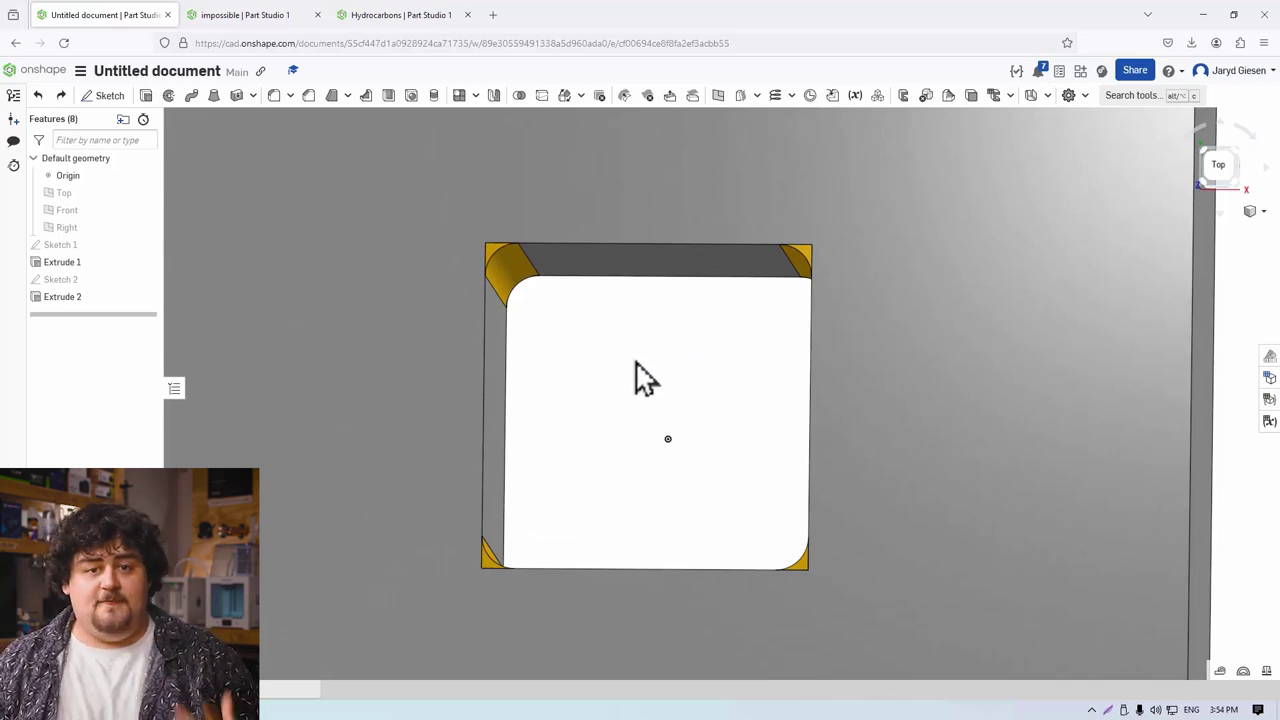
Switch to the Hydrocarbons document and tilt the discs to see the blue disc's slot.
{"action": "left_click", "coordinate": [405, 15]}
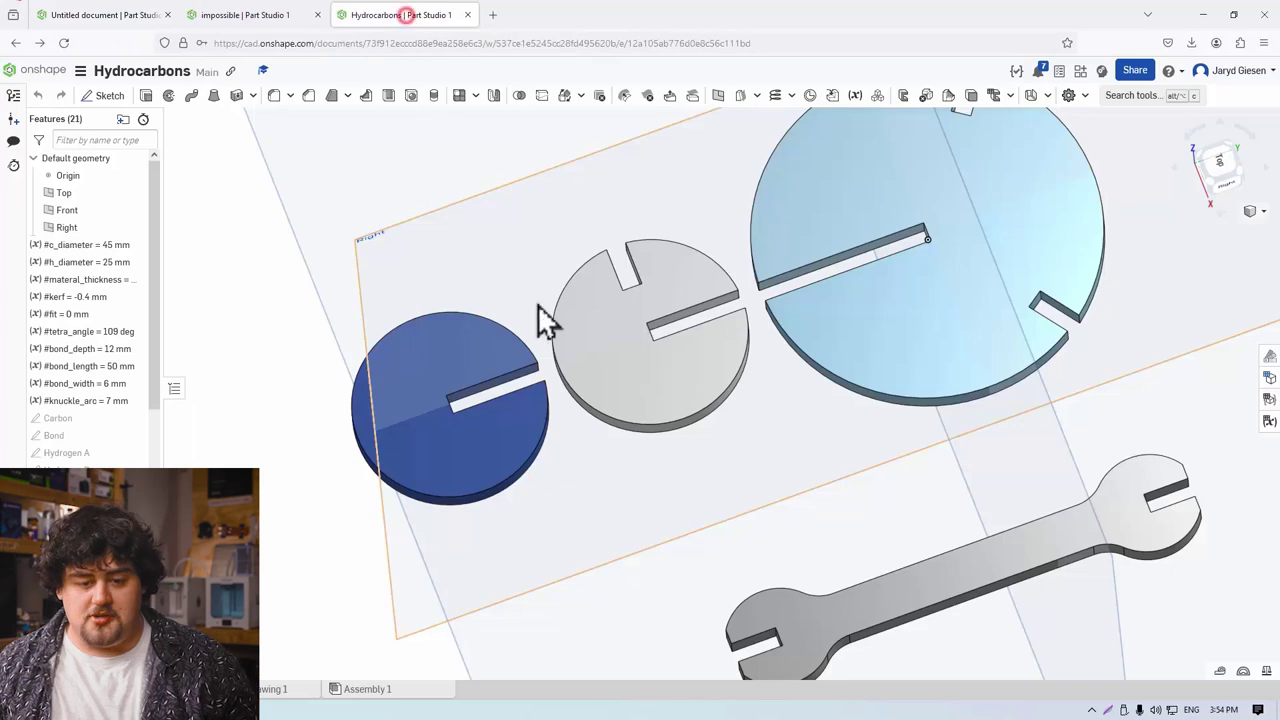
{"action": "scroll", "coordinate": [620, 365], "scroll_direction": "up", "scroll_amount": 5}
{"action": "mouse_move", "coordinate": [599, 379]}
{"action": "right_mouse_down"}
{"action": "mouse_move", "coordinate": [586, 371]}
{"action": "mouse_move", "coordinate": [578, 385]}
{"action": "mouse_move", "coordinate": [628, 314]}
{"action": "mouse_move", "coordinate": [557, 323]}
{"action": "mouse_move", "coordinate": [808, 329]}
{"action": "right_mouse_up"}
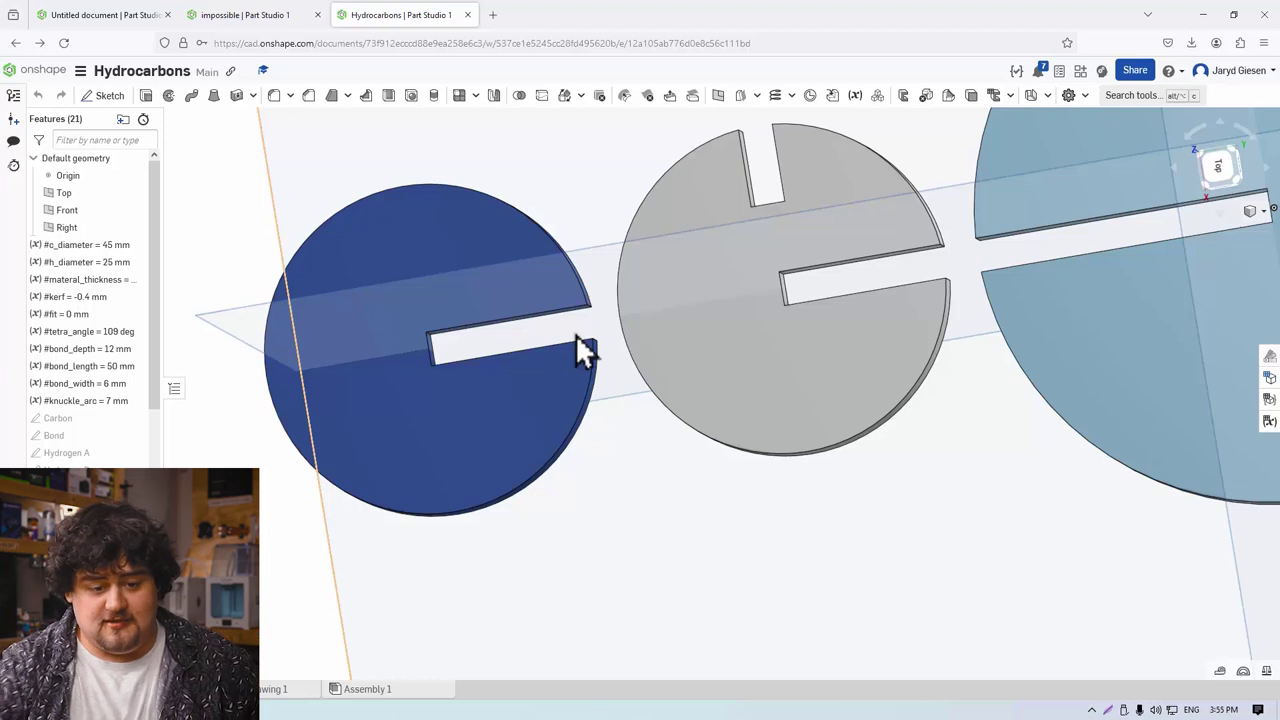
{"action": "scroll", "coordinate": [414, 351], "scroll_direction": "down", "scroll_amount": 3}
{"action": "scroll", "coordinate": [450, 355], "scroll_direction": "up", "scroll_amount": 5}
{"action": "right_click_drag", "start_coordinate": [457, 357], "coordinate": [485, 325]}
Extrude the blue disc's slot end face by 1 mm as a new feature.
{"action": "left_click", "coordinate": [483, 327]}
{"action": "left_click", "coordinate": [146, 95]}
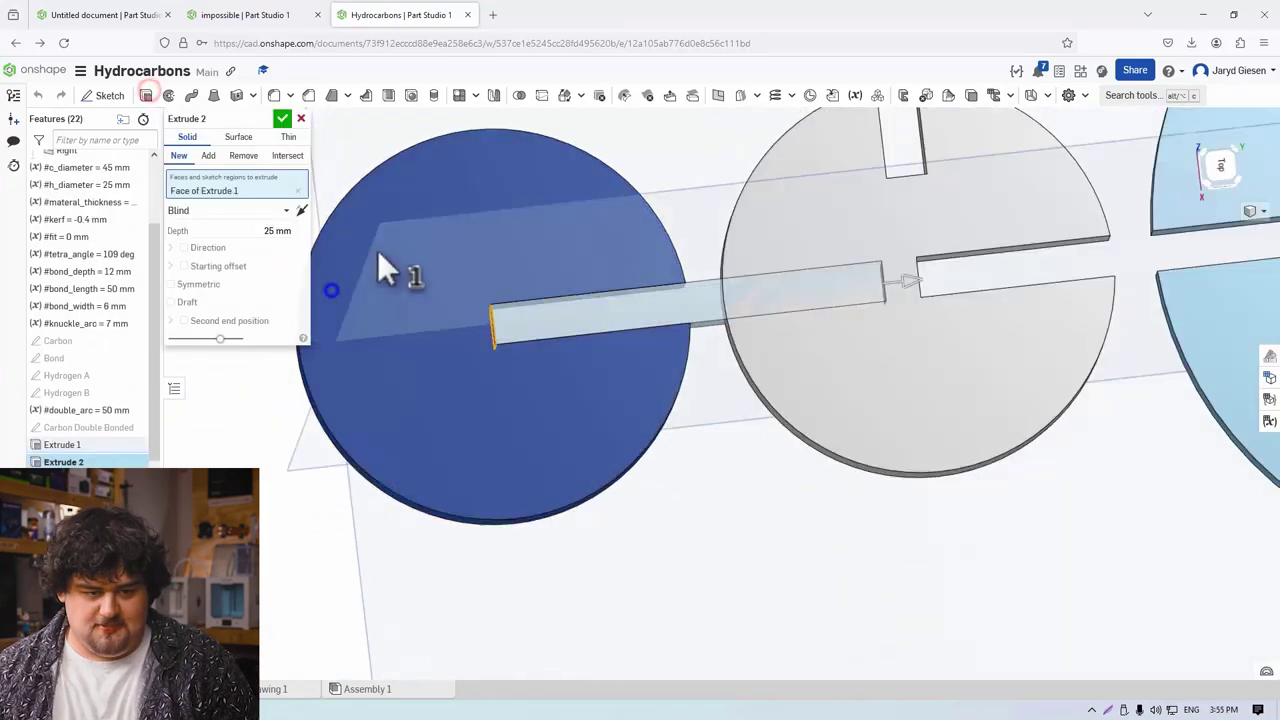
{"action": "left_click", "coordinate": [270, 229]}
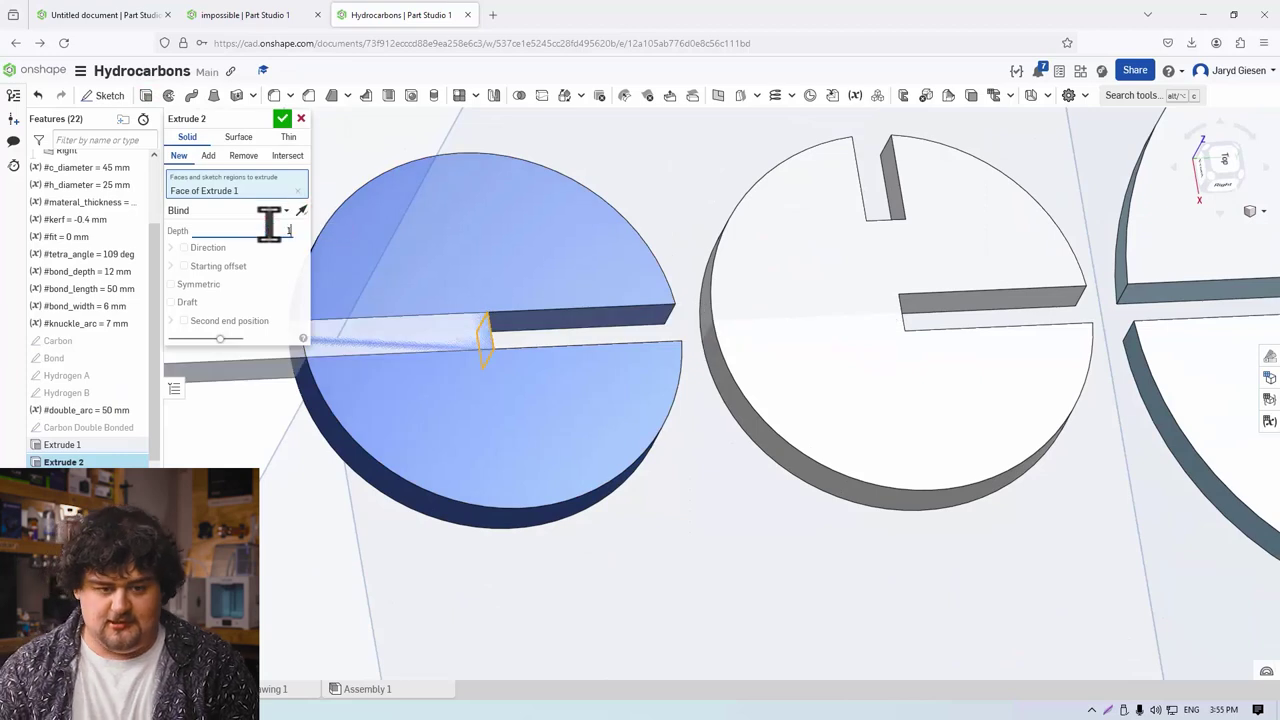
{"action": "type", "text": "1"}
{"action": "left_click", "coordinate": [282, 118]}
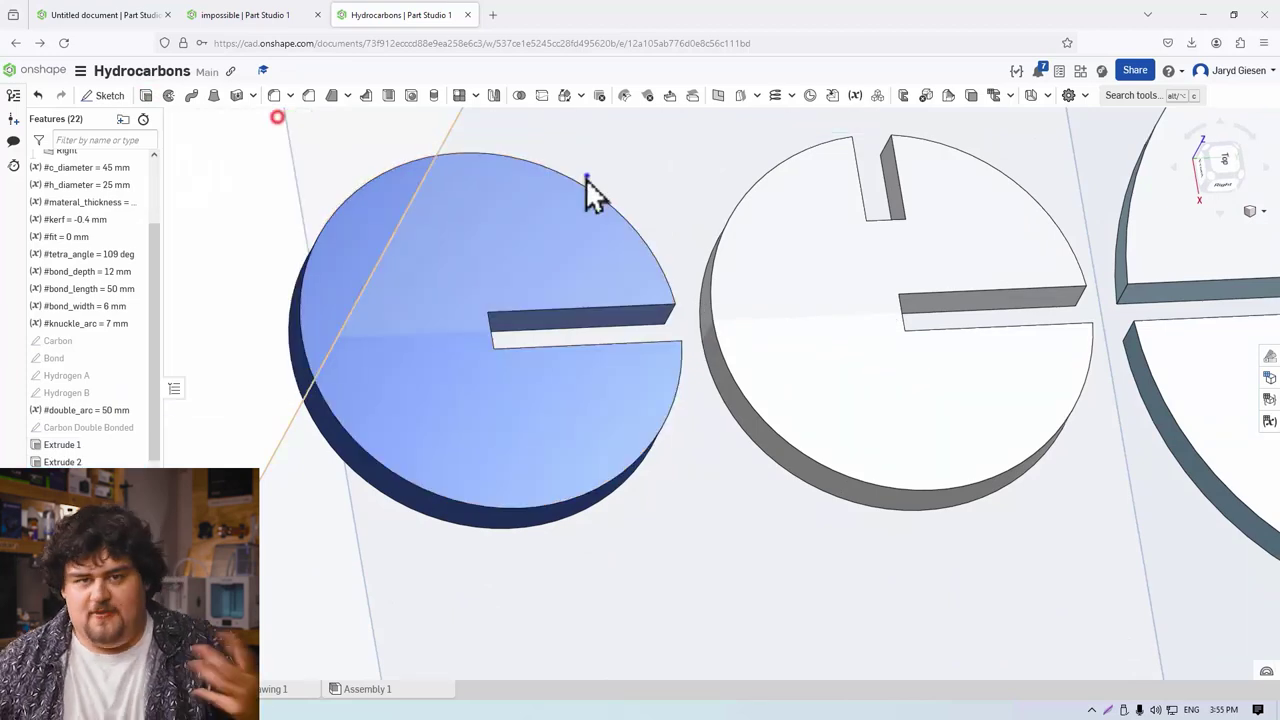
{"action": "right_click_drag", "start_coordinate": [587, 177], "coordinate": [573, 193]}
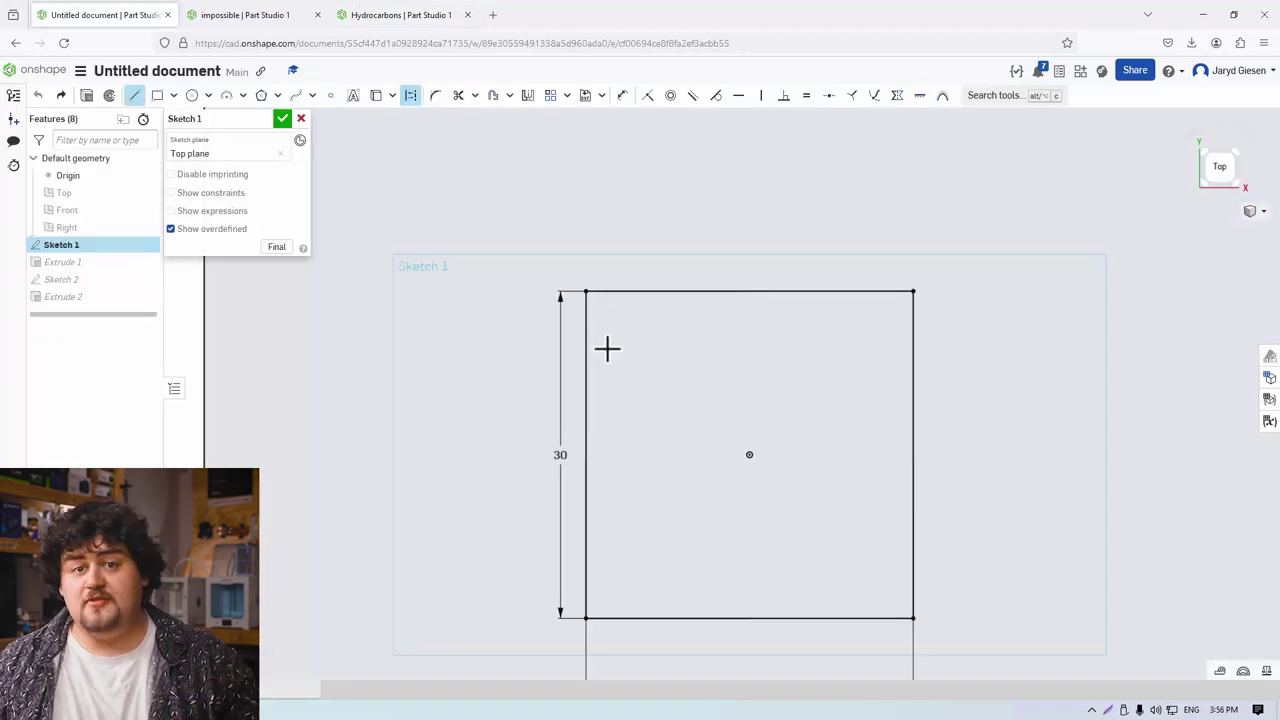
Draw a 3 mm line from the top-left corner and a circle through that corner.
{"action": "scroll", "coordinate": [560, 295], "scroll_direction": "down", "scroll_amount": 5}
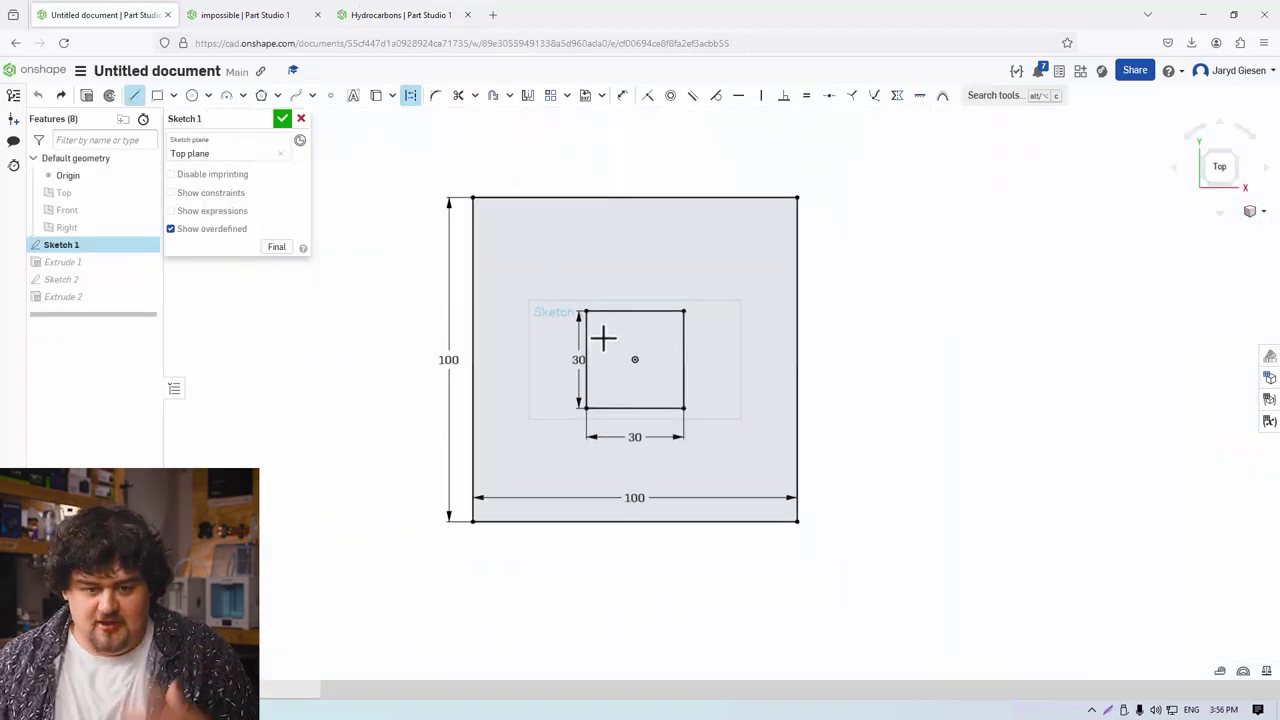
{"action": "scroll", "coordinate": [603, 337], "scroll_direction": "up", "scroll_amount": 5}
{"action": "left_click", "coordinate": [563, 300]}
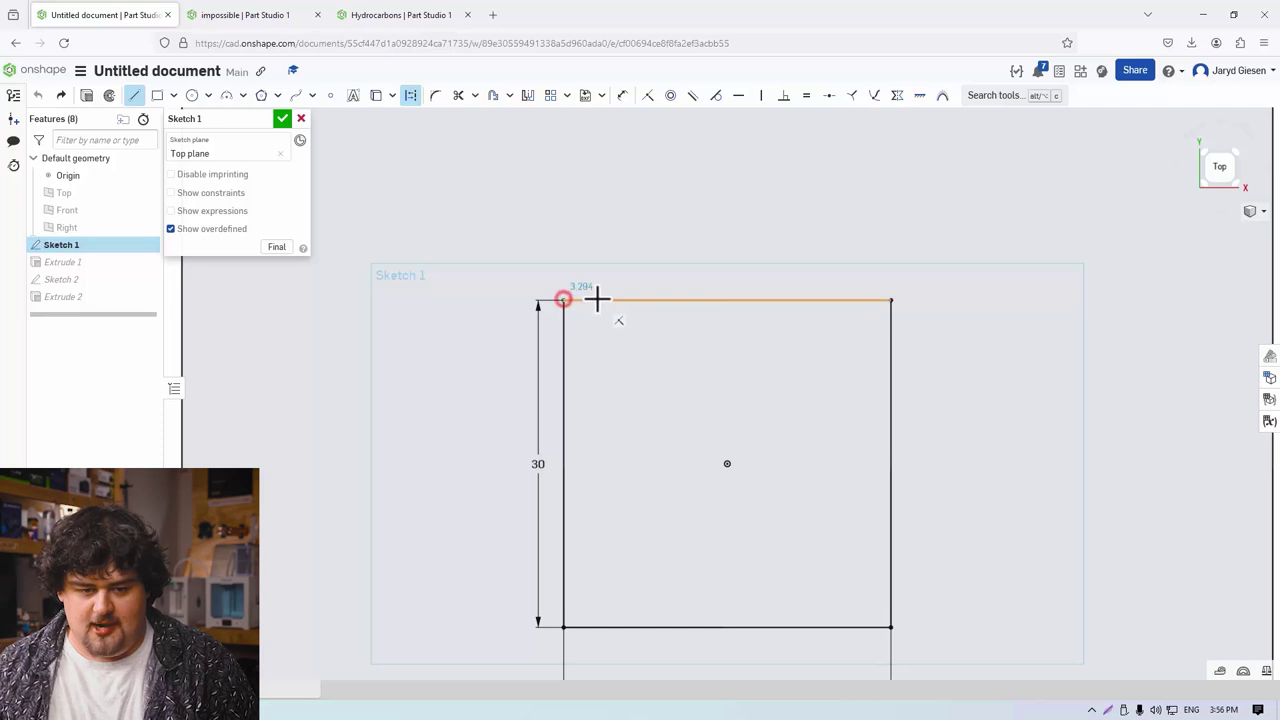
{"action": "type", "text": "3"}
{"action": "key", "text": "Return"}
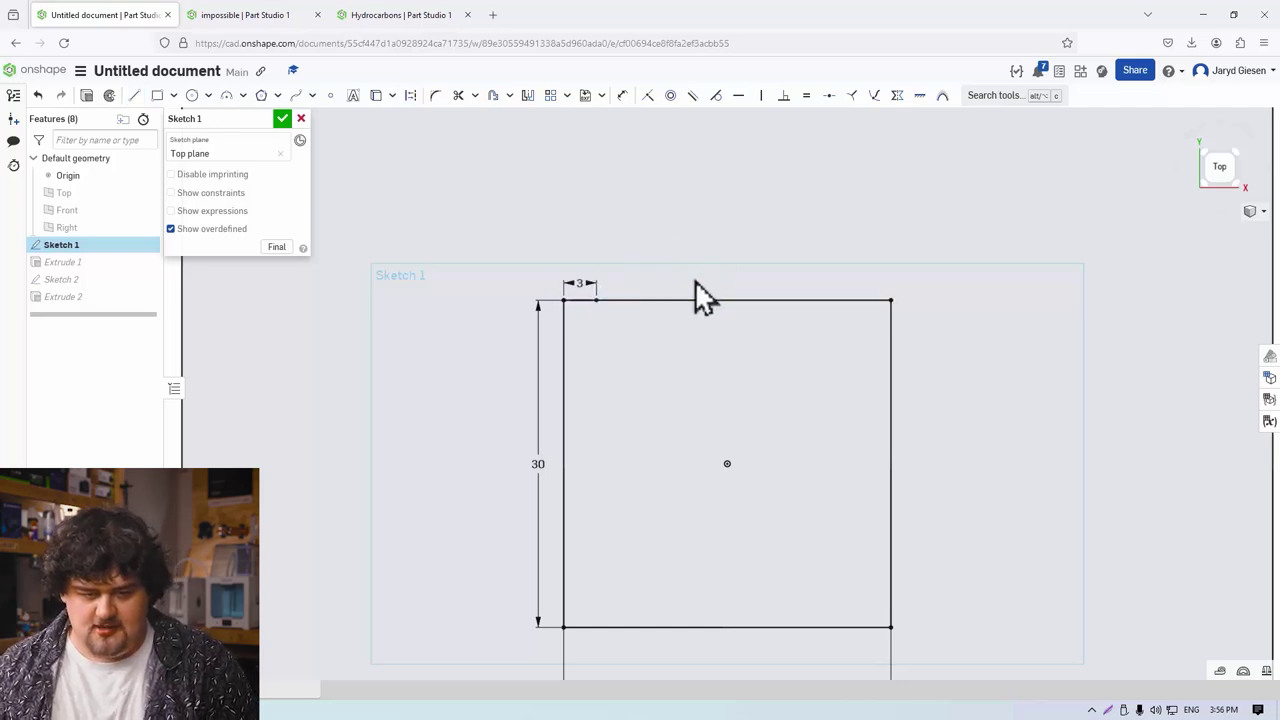
{"action": "key", "text": "c"}
{"action": "left_click", "coordinate": [597, 299]}
{"action": "left_click", "coordinate": [563, 300]}
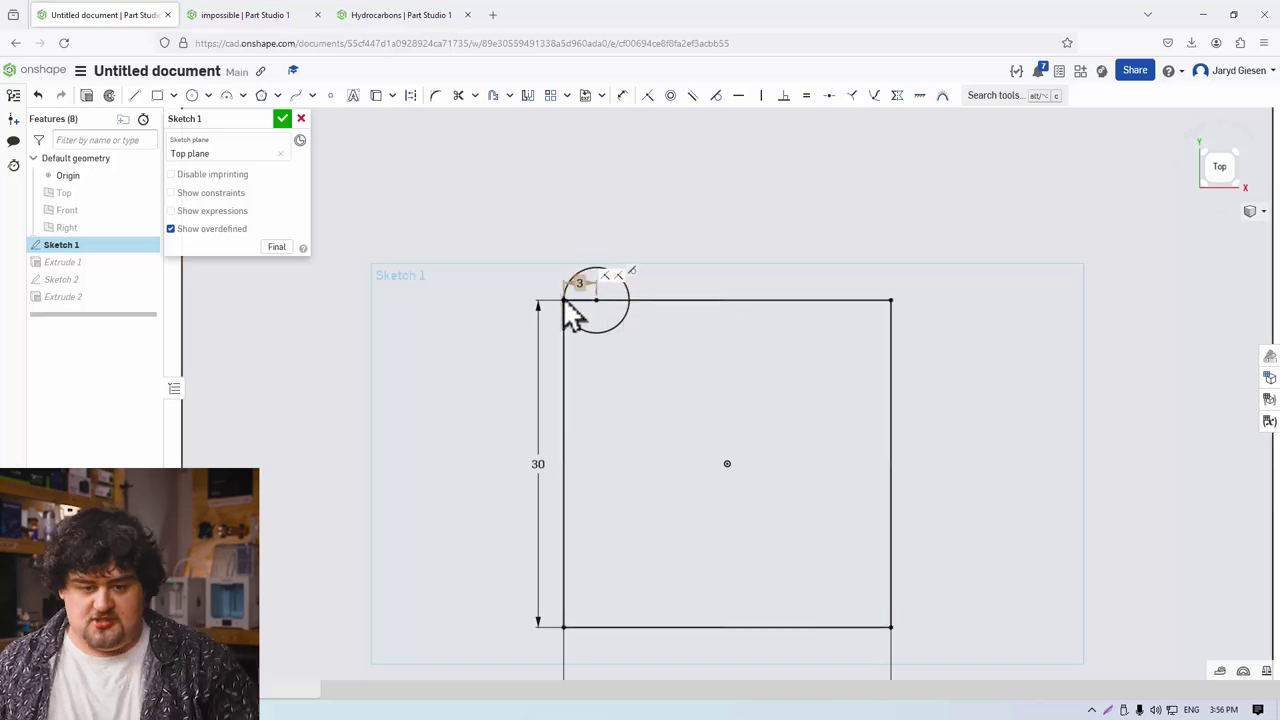
Add relief circles through the top-right, bottom-left and bottom-right corners.
{"action": "key", "text": "c"}
{"action": "left_click", "coordinate": [858, 300]}
{"action": "left_click", "coordinate": [890, 299]}
{"action": "key", "text": "f"}
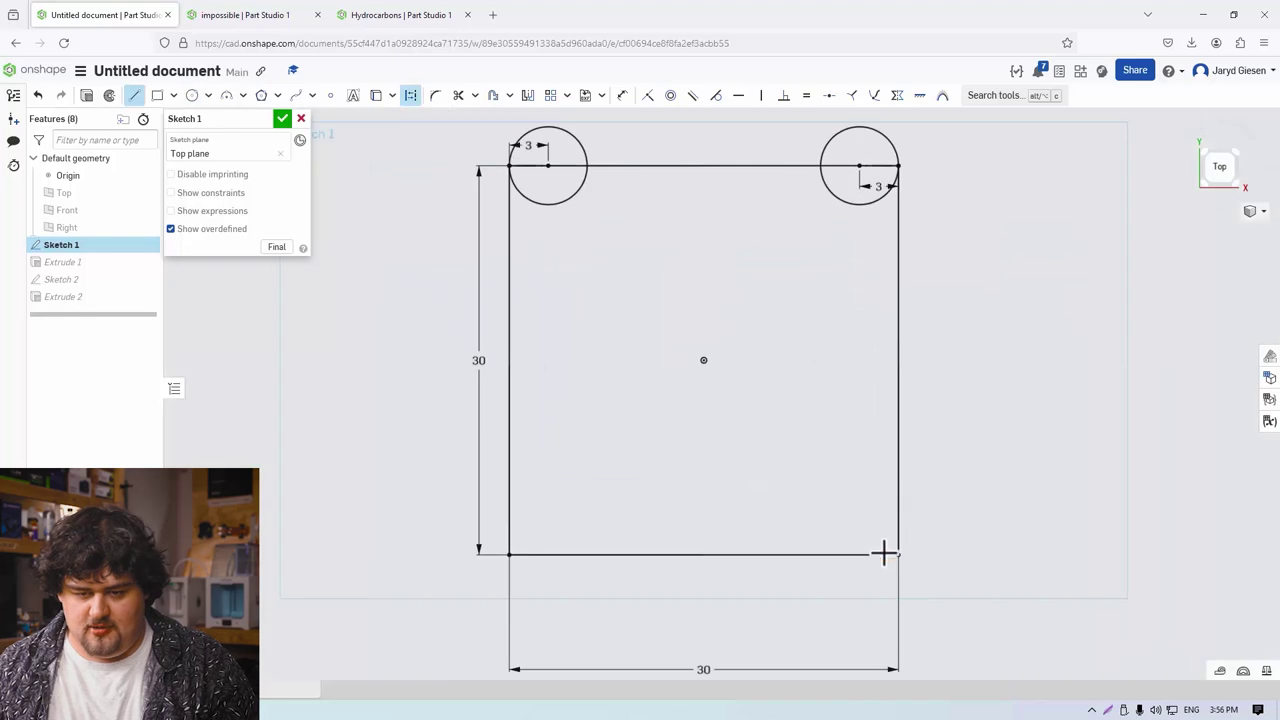
{"action": "left_click", "coordinate": [548, 556]}
{"action": "left_click", "coordinate": [509, 555]}
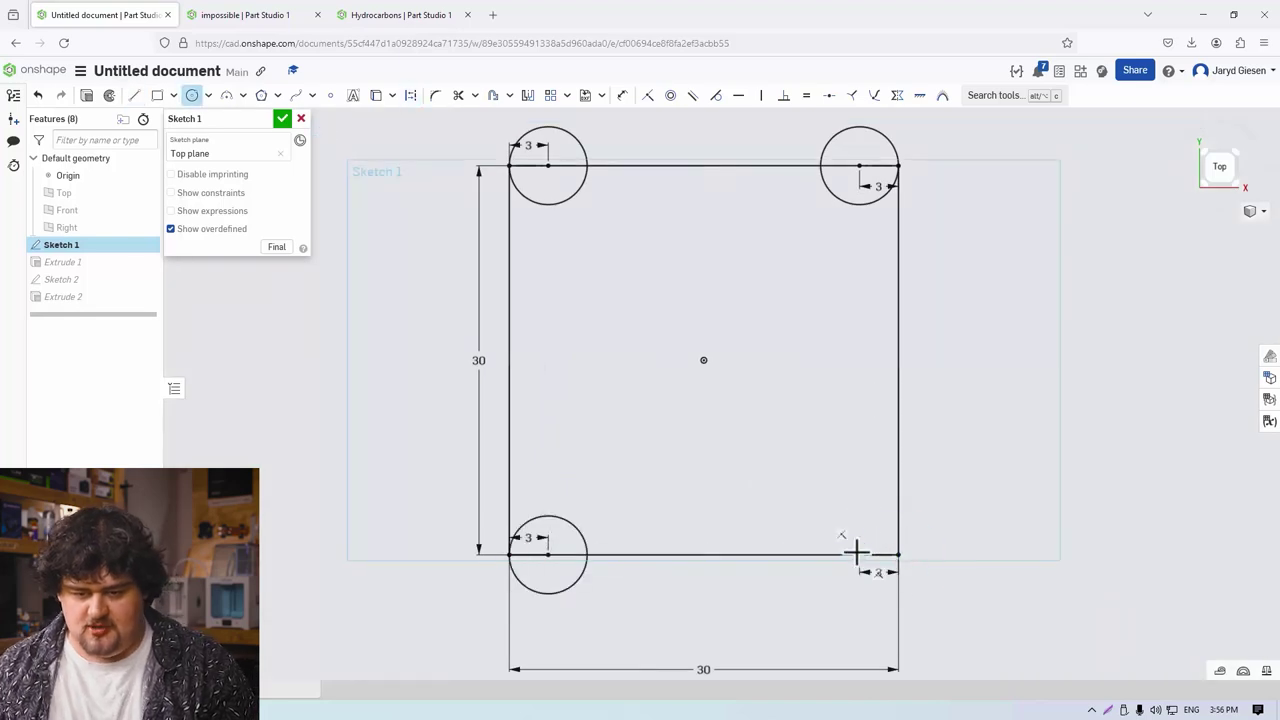
{"action": "left_click", "coordinate": [859, 555]}
{"action": "left_click", "coordinate": [898, 555]}
{"action": "key", "text": "f"}
Accept Sketch 1 and re-run Extrude 1 on the square-with-circles region.
{"action": "left_click", "coordinate": [282, 118]}
{"action": "left_click", "coordinate": [472, 473]}
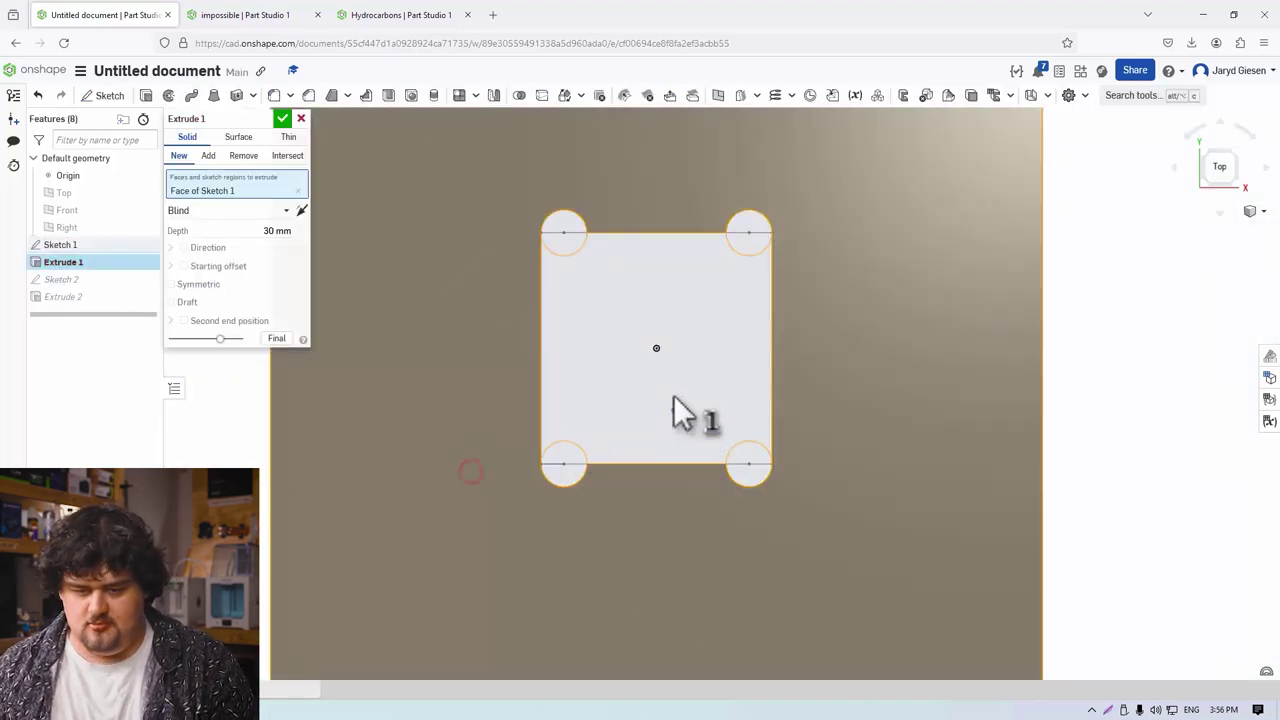
{"action": "right_click_drag", "start_coordinate": [674, 414], "coordinate": [329, 168]}
{"action": "left_click", "coordinate": [283, 119]}
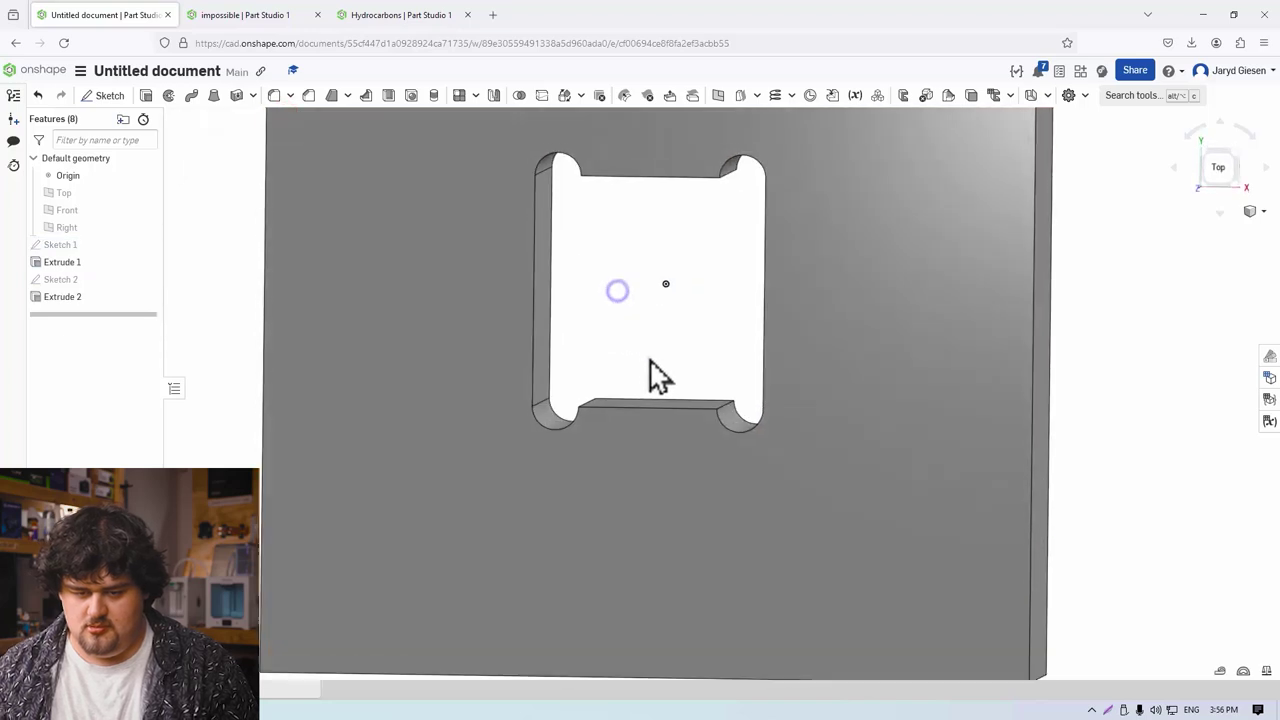
Orbit the part to inspect the dogbone corners, then view it from the top.
{"action": "key", "text": "f"}
{"action": "mouse_move", "coordinate": [722, 380]}
{"action": "right_mouse_down"}
{"action": "mouse_move", "coordinate": [669, 243]}
{"action": "mouse_move", "coordinate": [706, 306]}
{"action": "mouse_move", "coordinate": [690, 302]}
{"action": "right_mouse_up"}
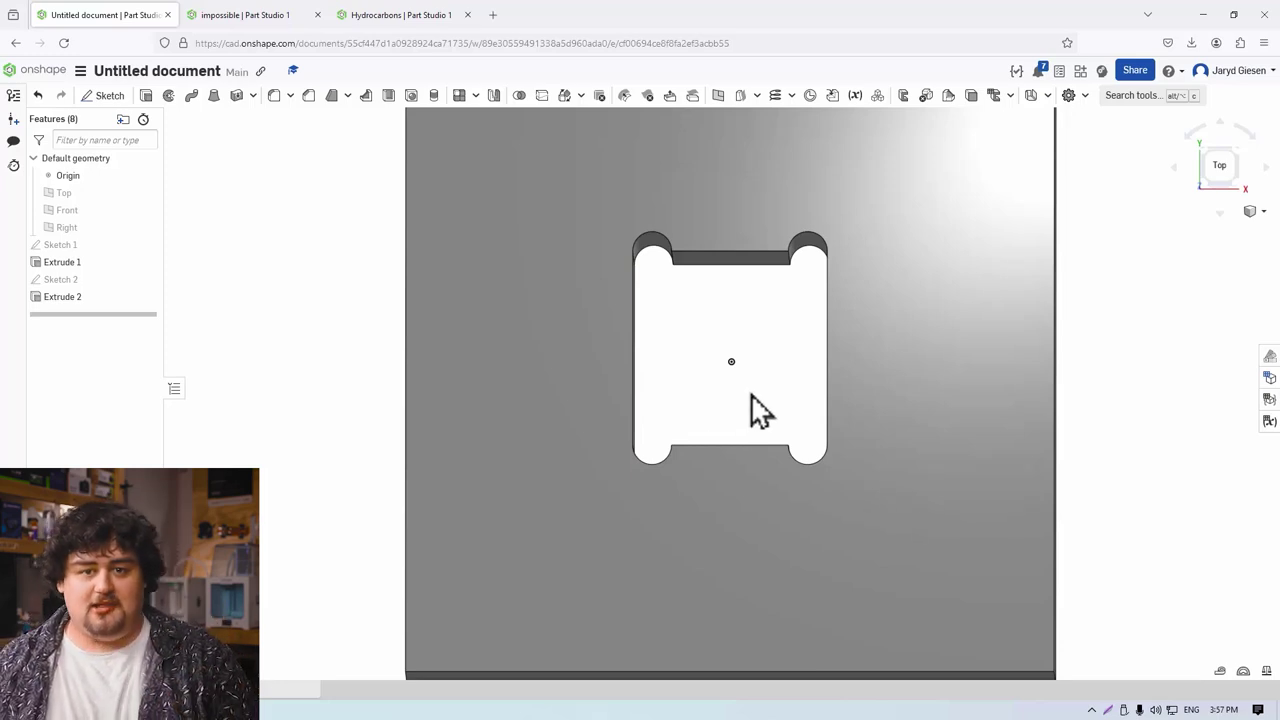
{"action": "left_click", "coordinate": [1218, 168]}
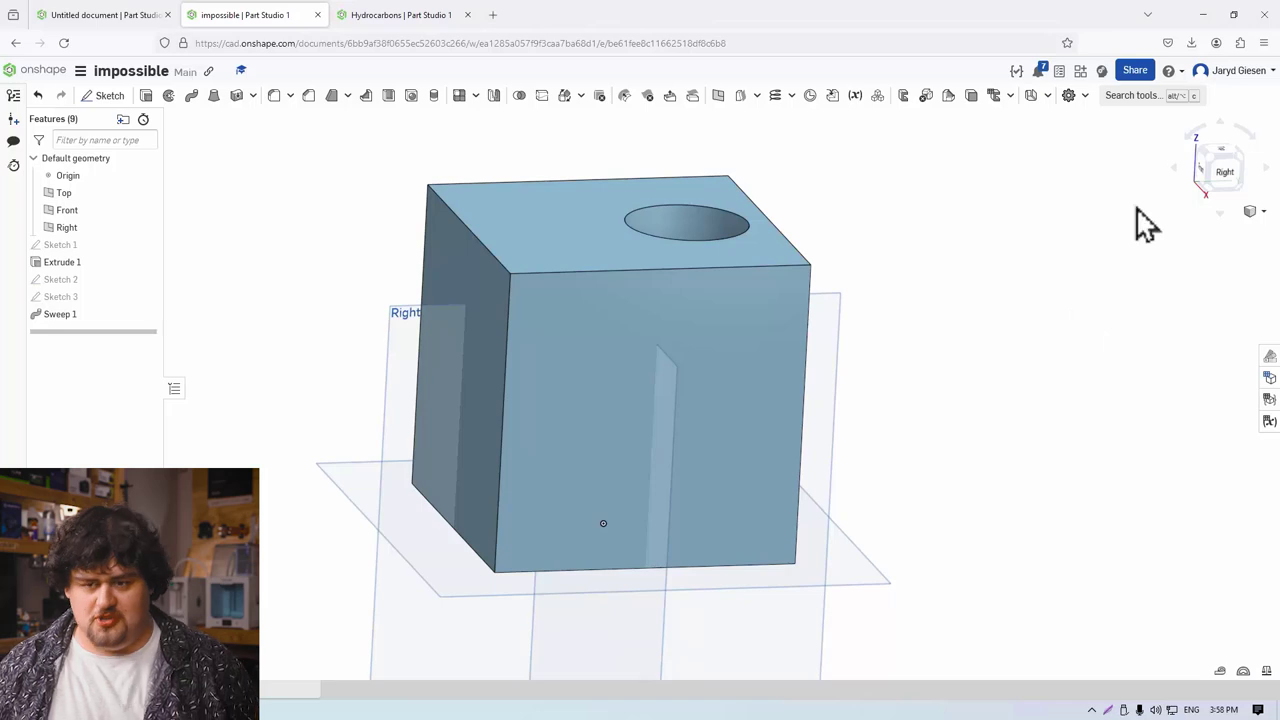
Section the impossible cube to expose its curved swept hole, then view from the right.
{"action": "left_click", "coordinate": [1251, 213]}
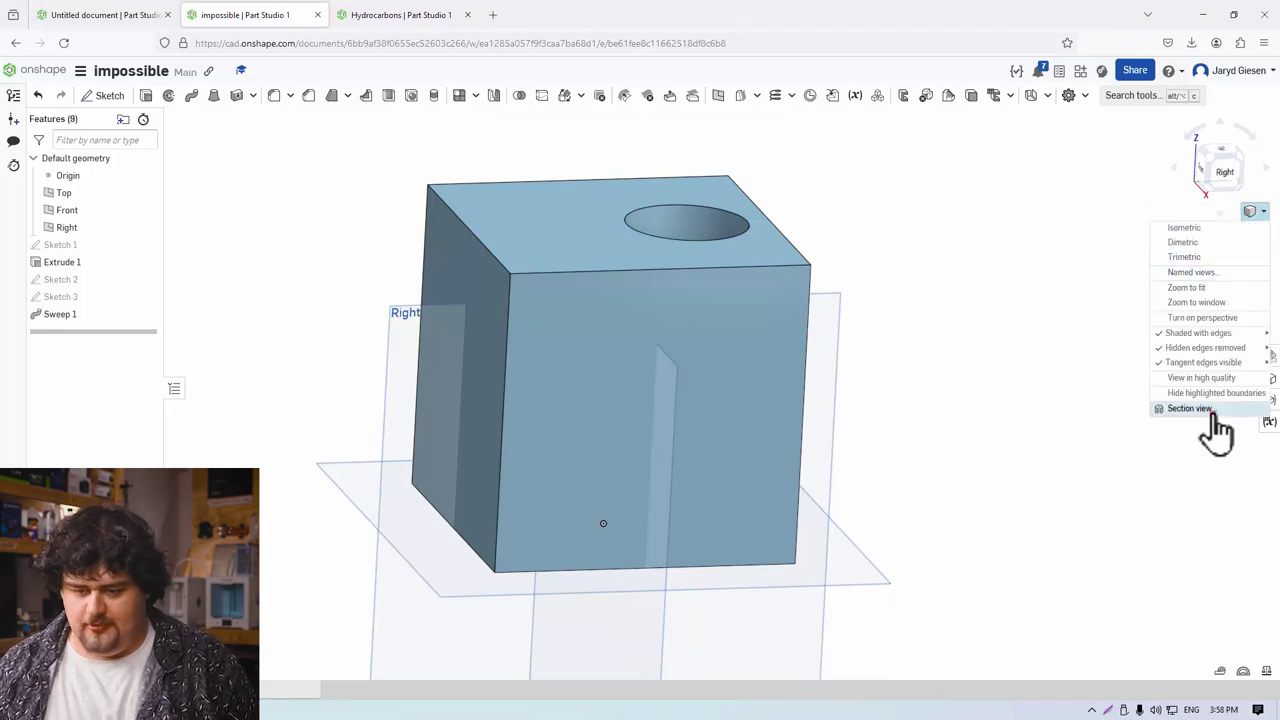
{"action": "left_click", "coordinate": [1212, 408]}
{"action": "left_click", "coordinate": [729, 334]}
{"action": "right_click_drag", "start_coordinate": [994, 365], "coordinate": [705, 435]}
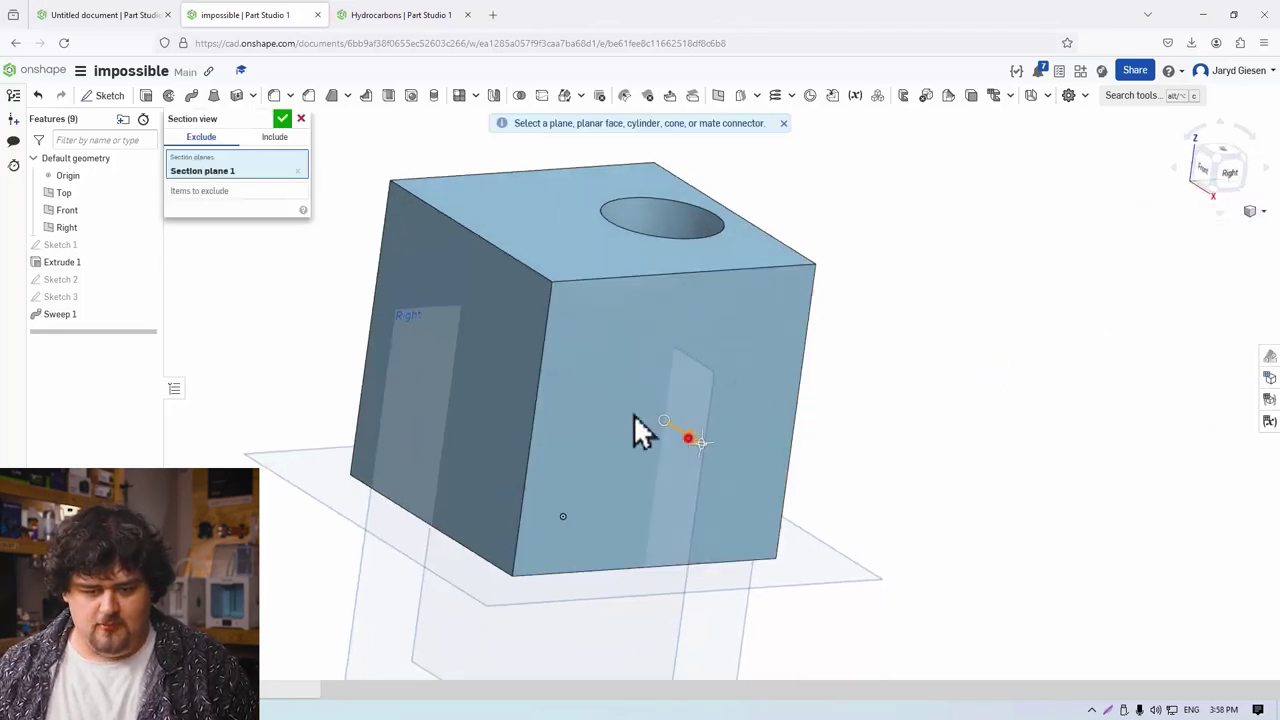
{"action": "left_click_drag", "start_coordinate": [633, 414], "coordinate": [610, 409]}
{"action": "right_click_drag", "start_coordinate": [610, 409], "coordinate": [930, 360]}
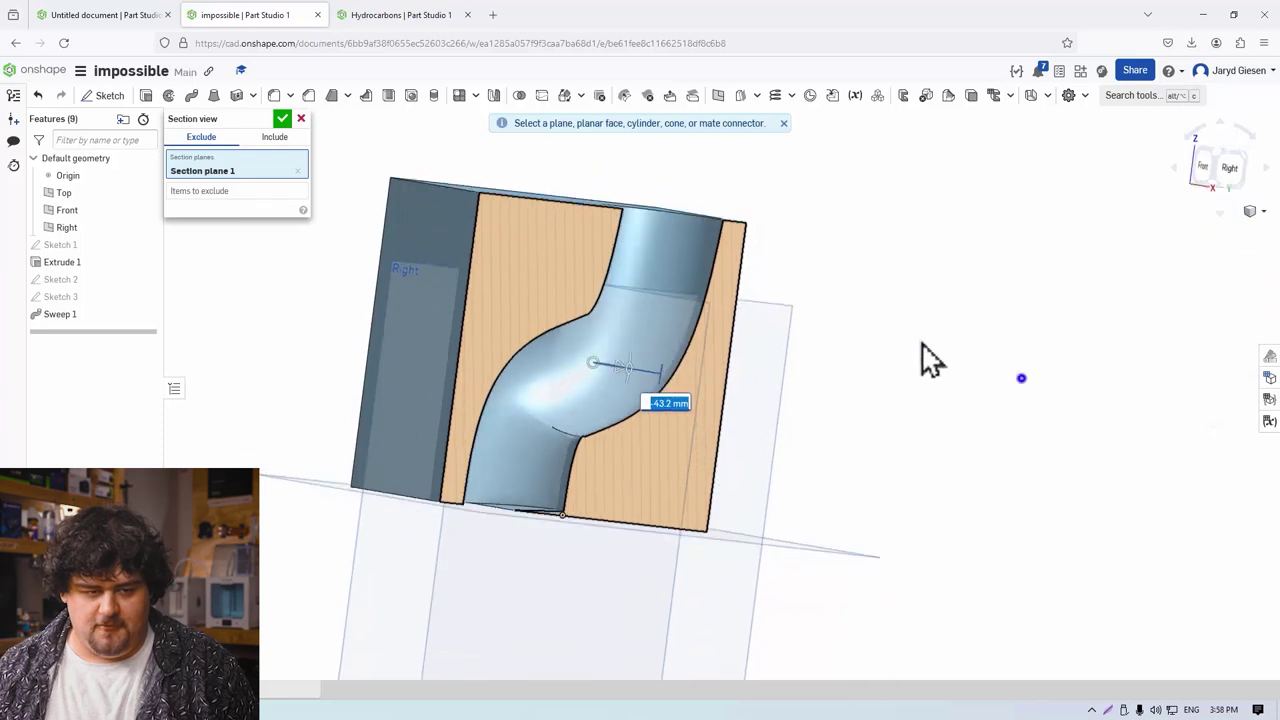
{"action": "left_click", "coordinate": [282, 118]}
{"action": "left_click", "coordinate": [1221, 187]}
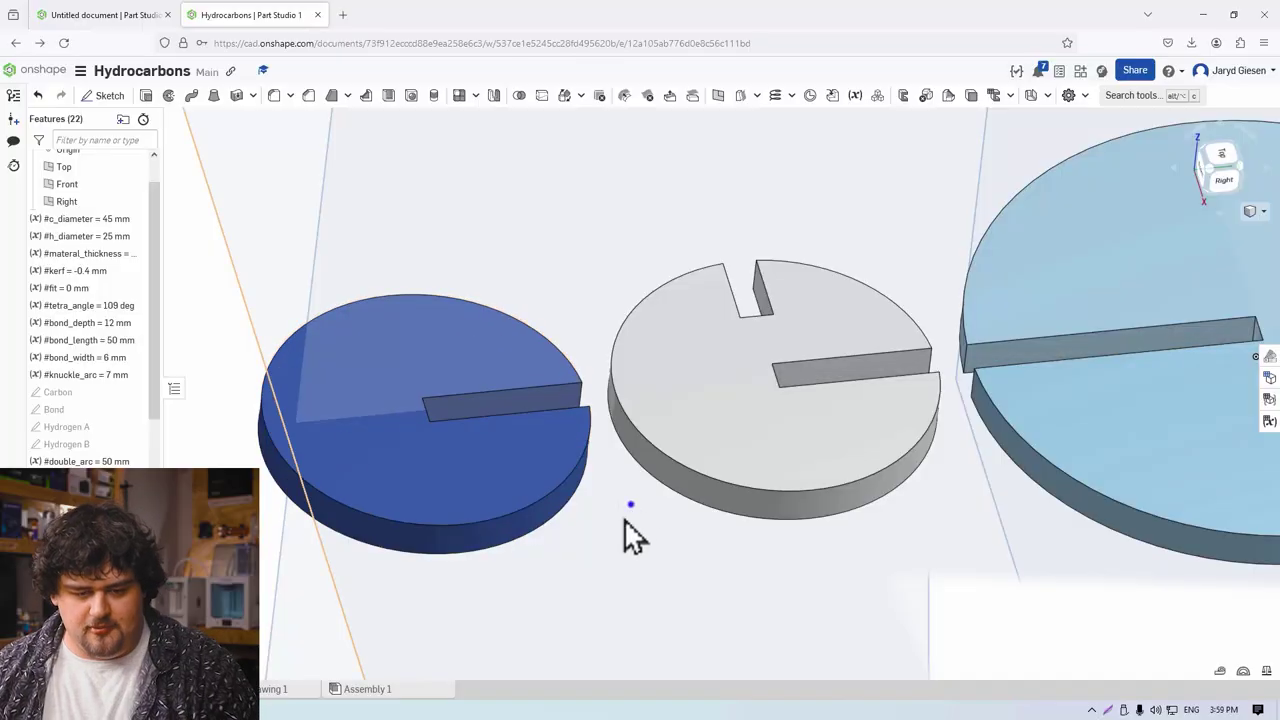
{"action": "right_click_drag", "start_coordinate": [624, 519], "coordinate": [555, 393]}
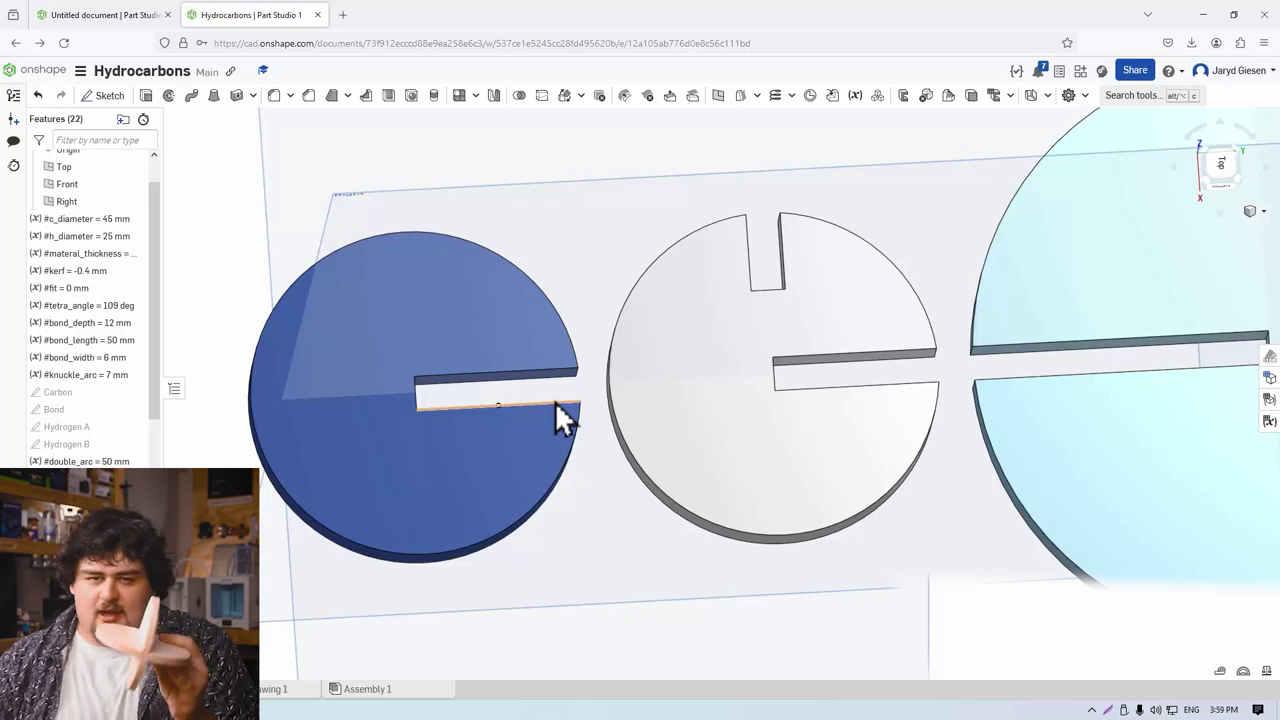
{"action": "right_click_drag", "start_coordinate": [560, 415], "coordinate": [543, 400]}
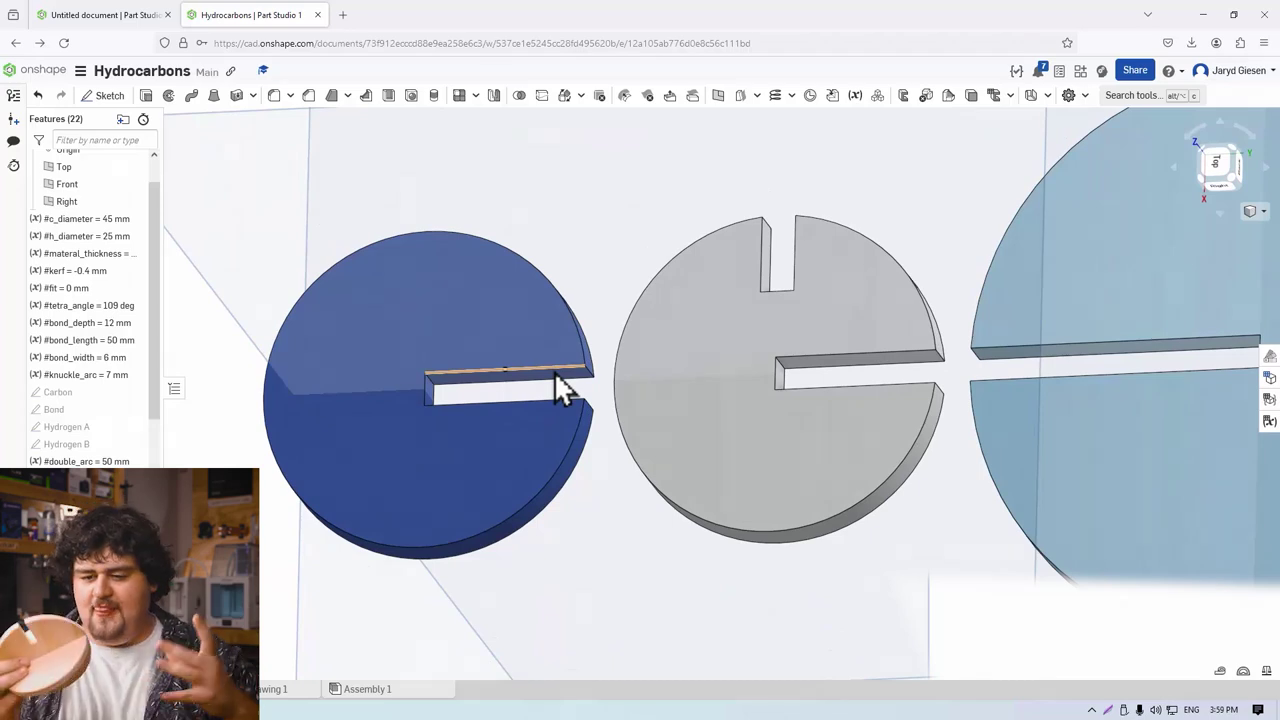